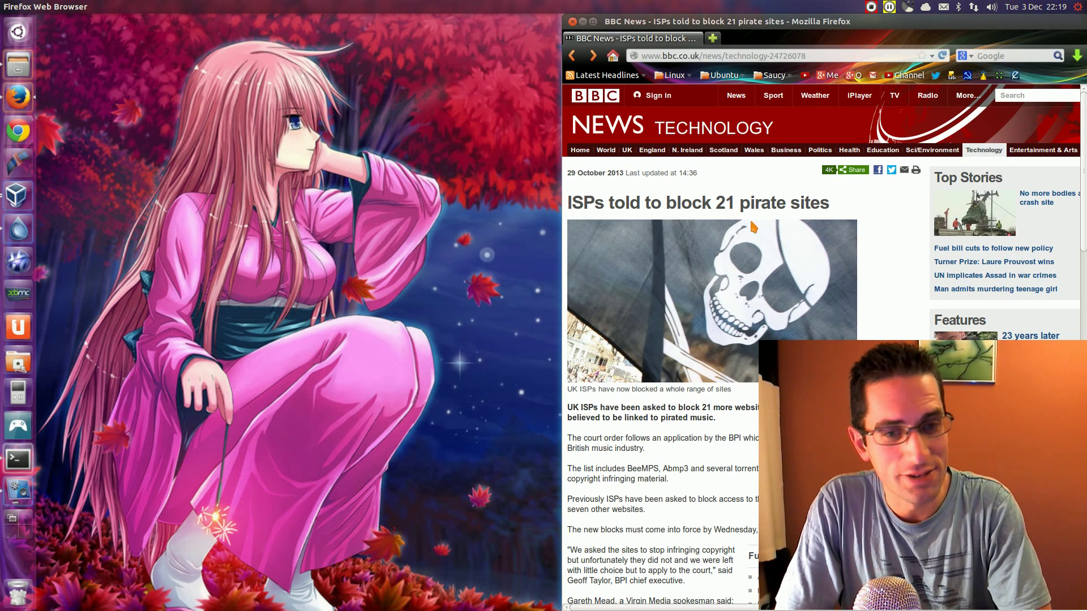
Step: Scroll the BBC article to the full blocked-sites list, Abmp3 through Torrentz
scroll(719, 222, down, 2)
scroll(719, 222, down, 5)
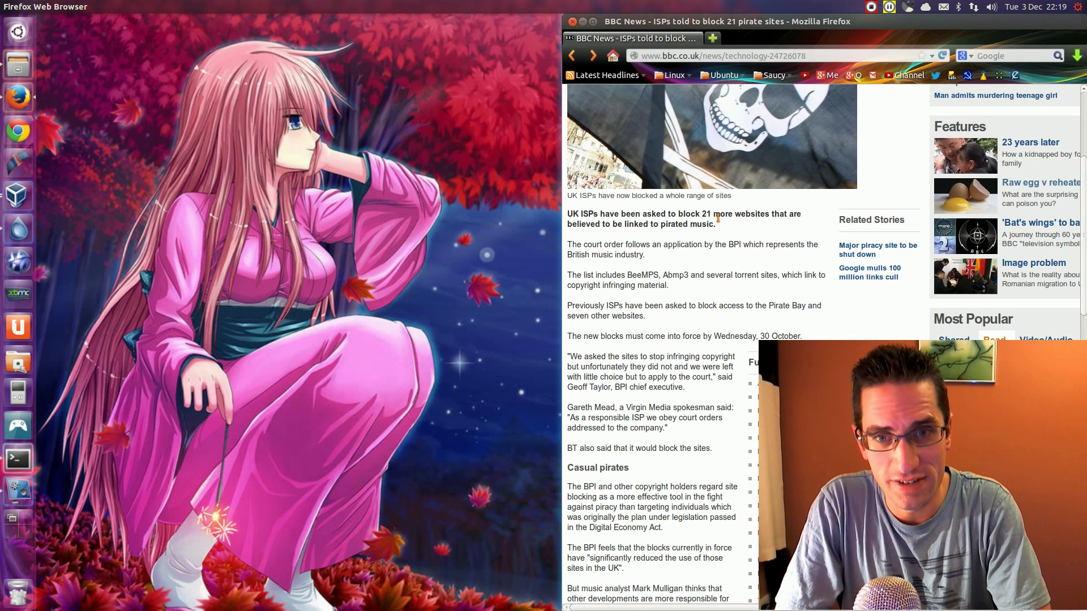
scroll(720, 218, down, 4)
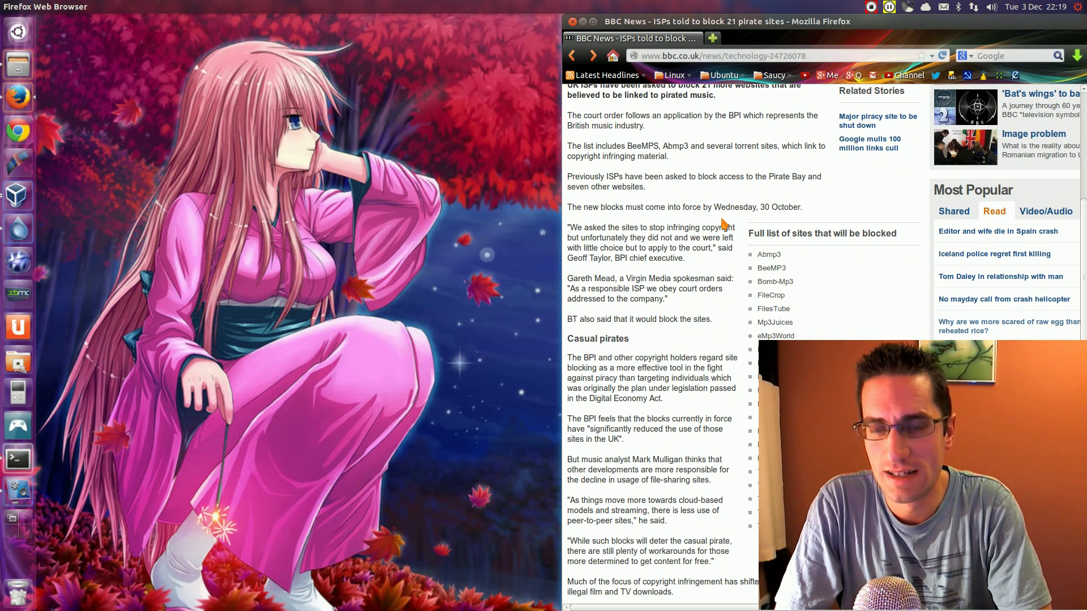
scroll(722, 222, down, 4)
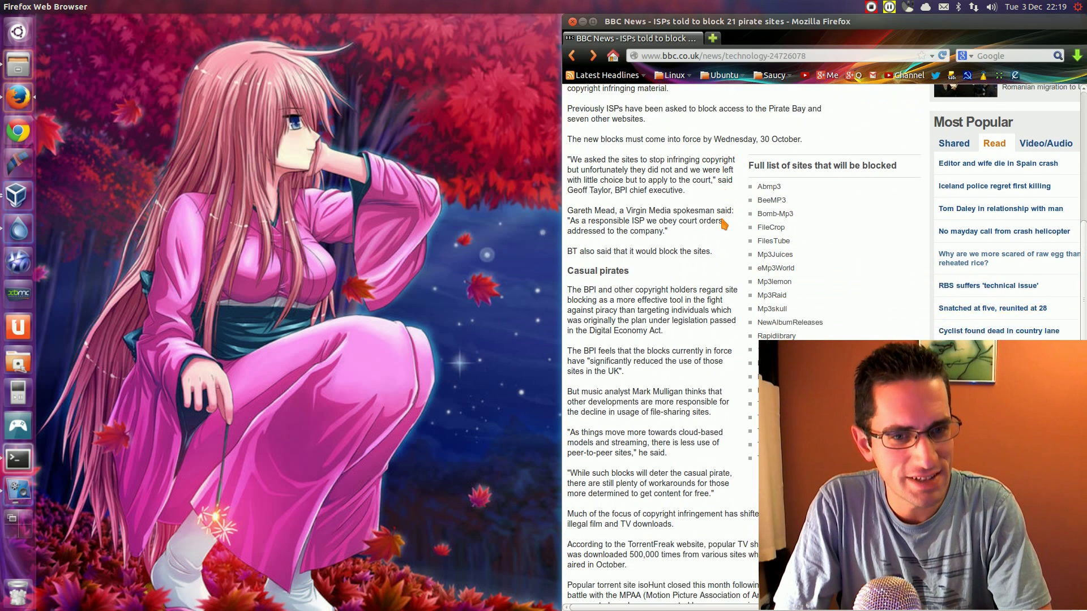
scroll(724, 224, down, 3)
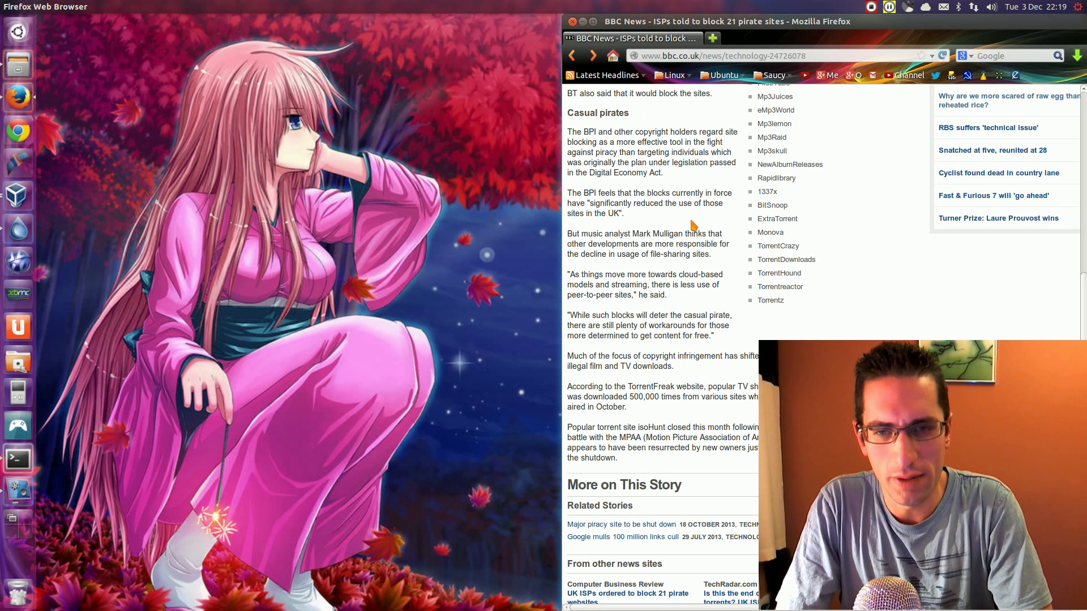
scroll(691, 221, up, 5)
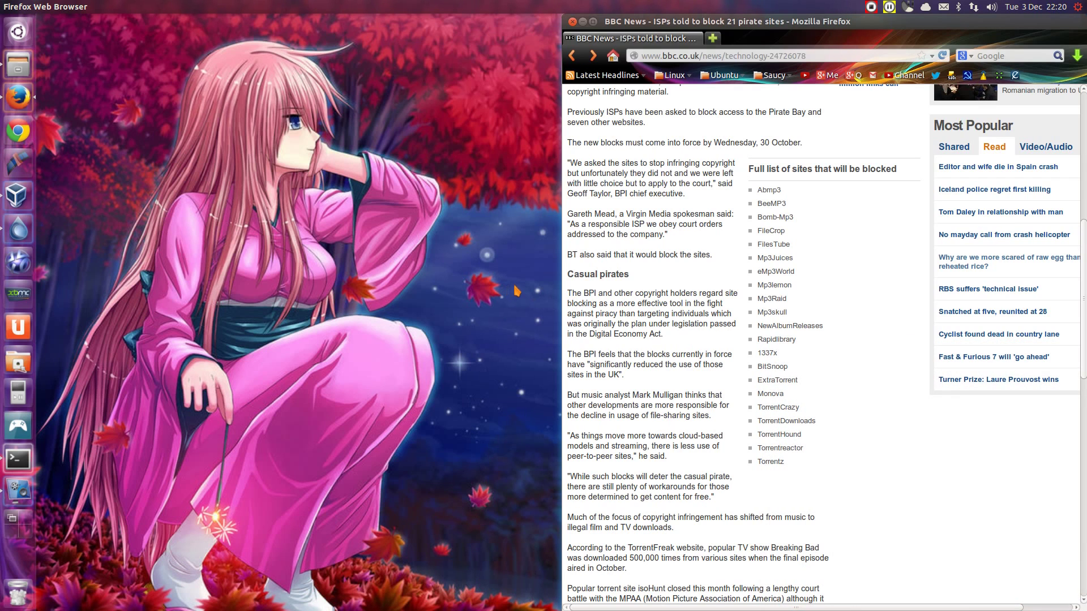
Step: Launch Firefox in the Windows 7 guest and copy 'Torrentz' from the BBC blocked list
click(28, 199)
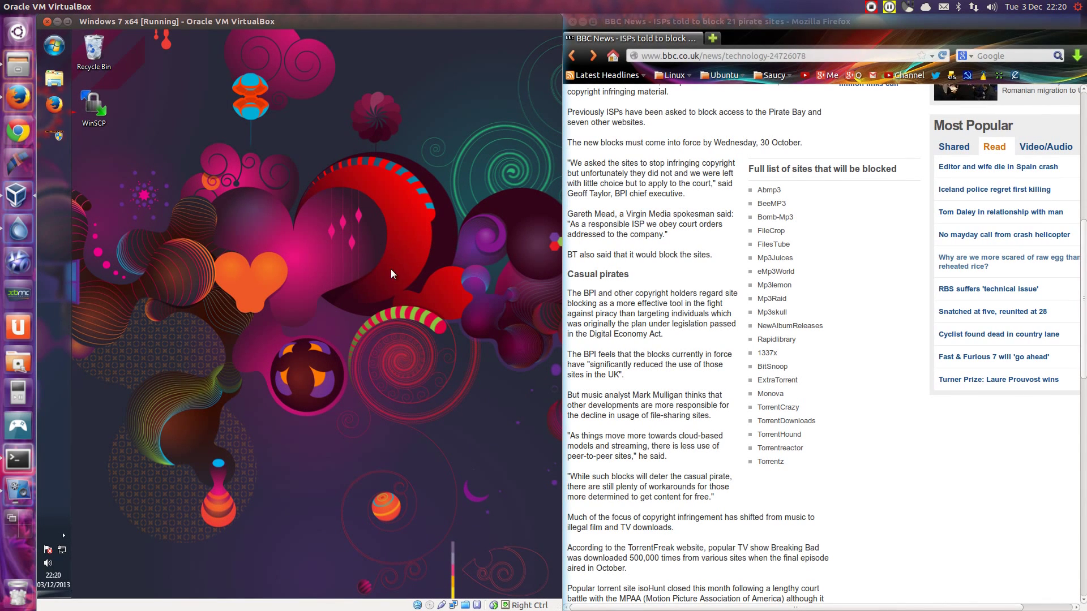
double_click(53, 104)
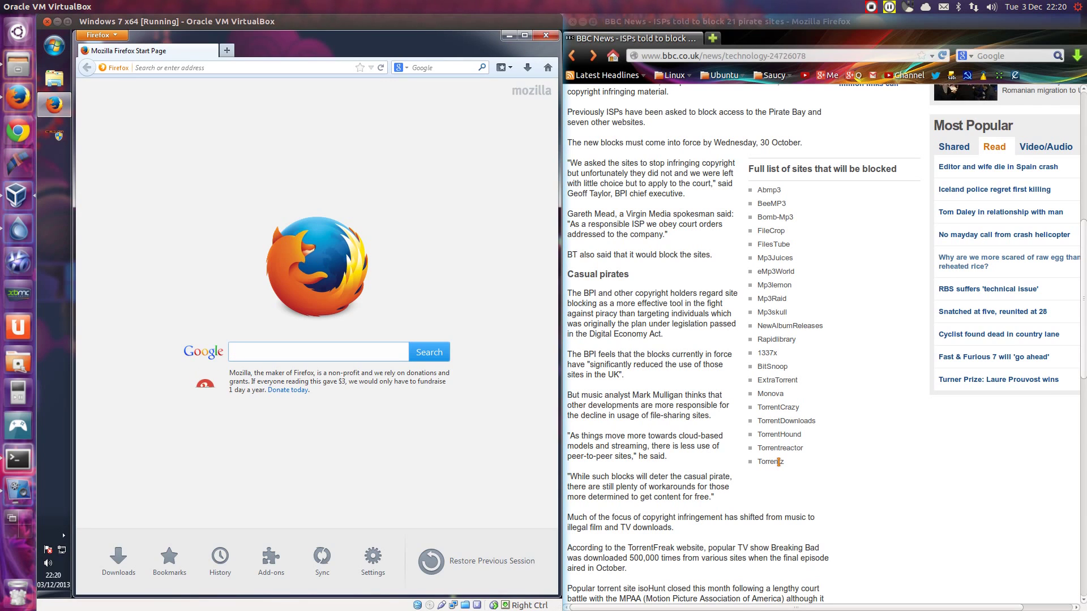
click(778, 462)
double_click(771, 462)
right_click(771, 462)
click(799, 467)
Step: Load Torrentz in the guest Firefox, which returns Error - site blocked
click(59, 73)
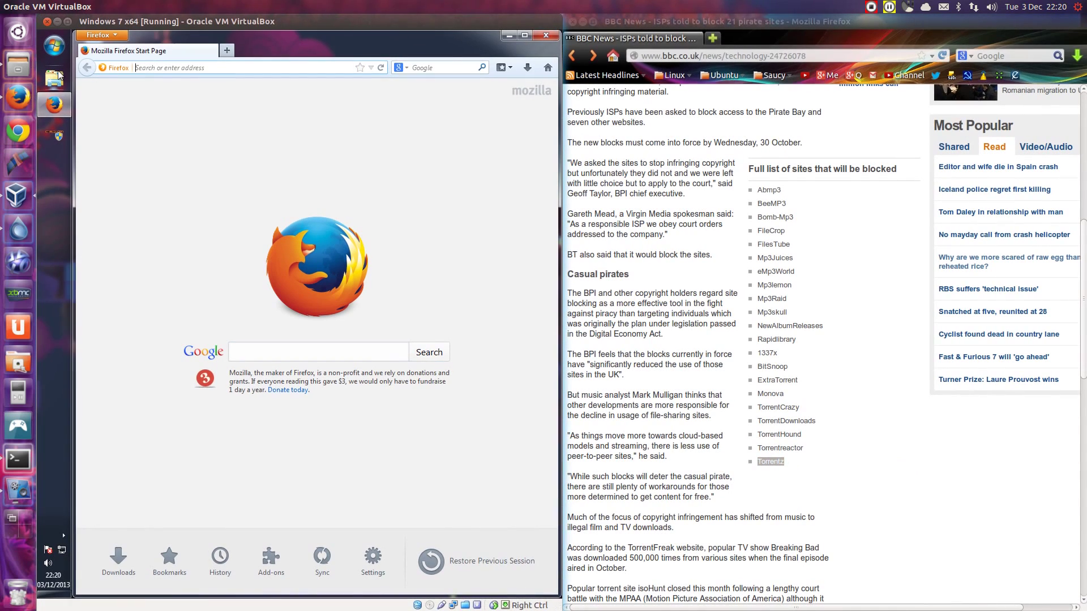
key(ctrl+l)
key(ctrl+v)
key(Return)
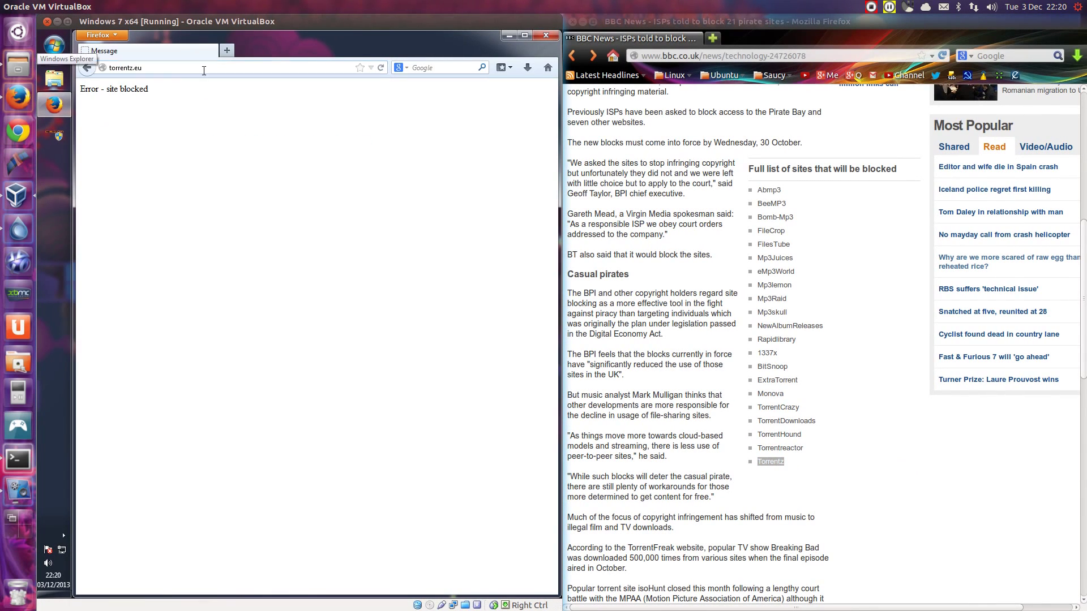
click(712, 39)
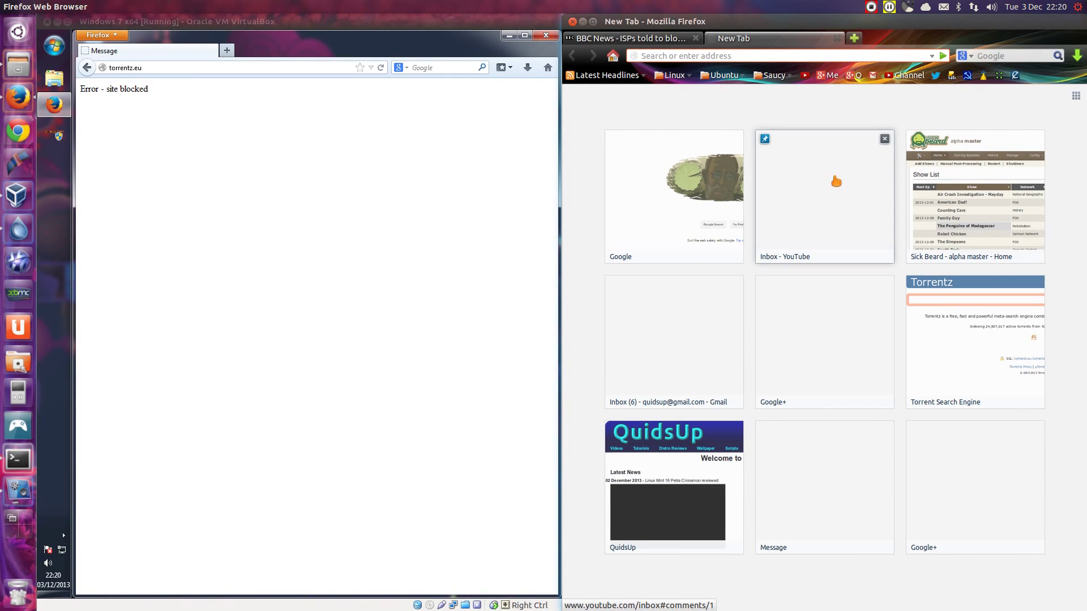
Step: Open torrentz.eu on the host from its new-tab thumbnail, loading the Torrentz search page
click(944, 324)
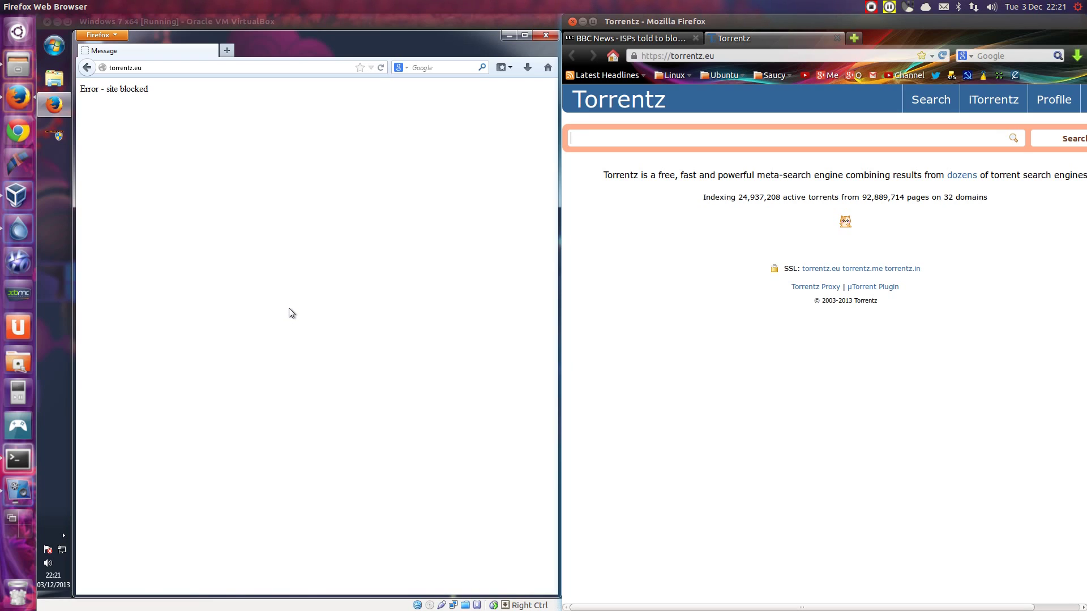
Step: Copy 'Torrentreactor' from the BBC list and load it in the guest Firefox
click(640, 40)
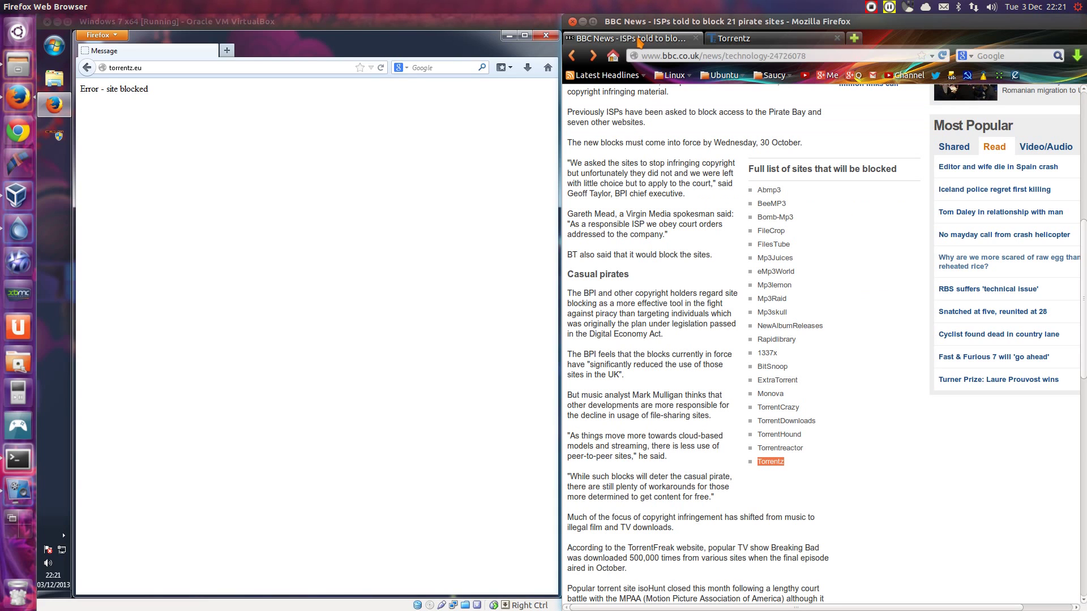
double_click(778, 448)
right_click(779, 450)
click(803, 458)
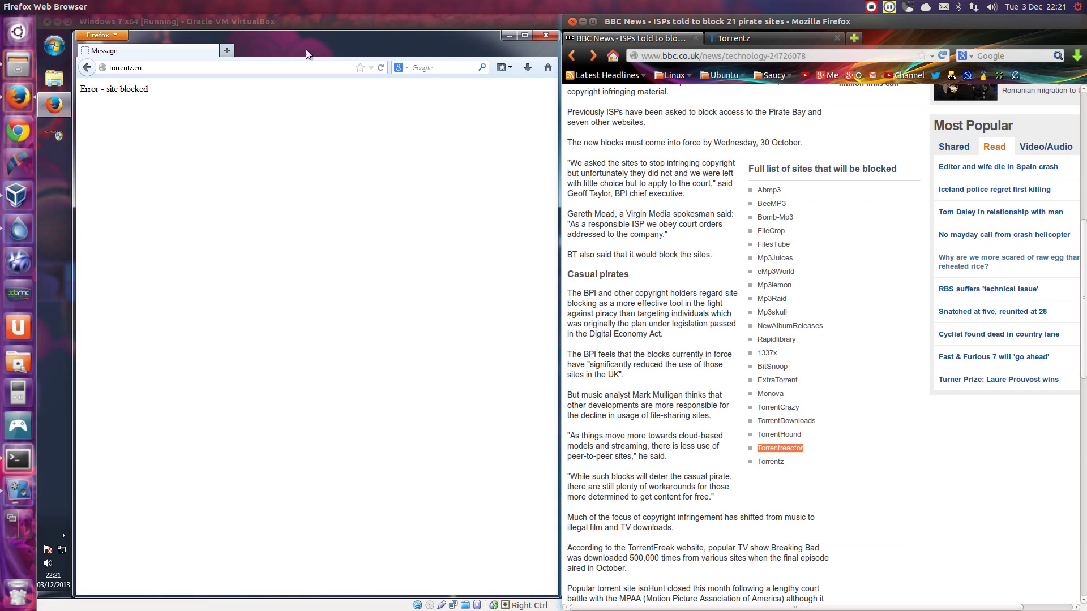
click(99, 69)
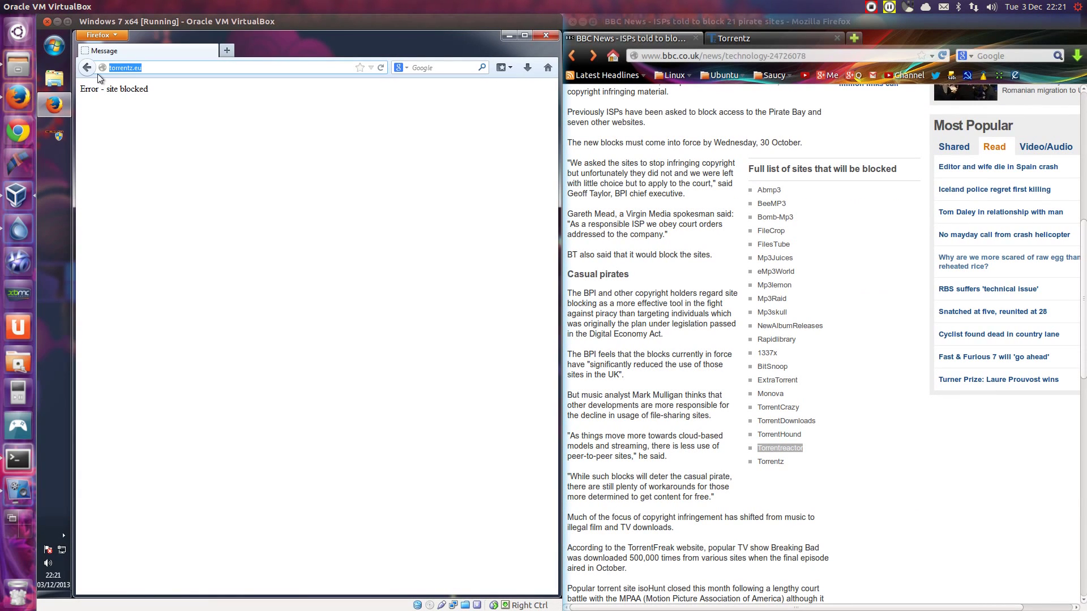
key(ctrl+v)
key(Return)
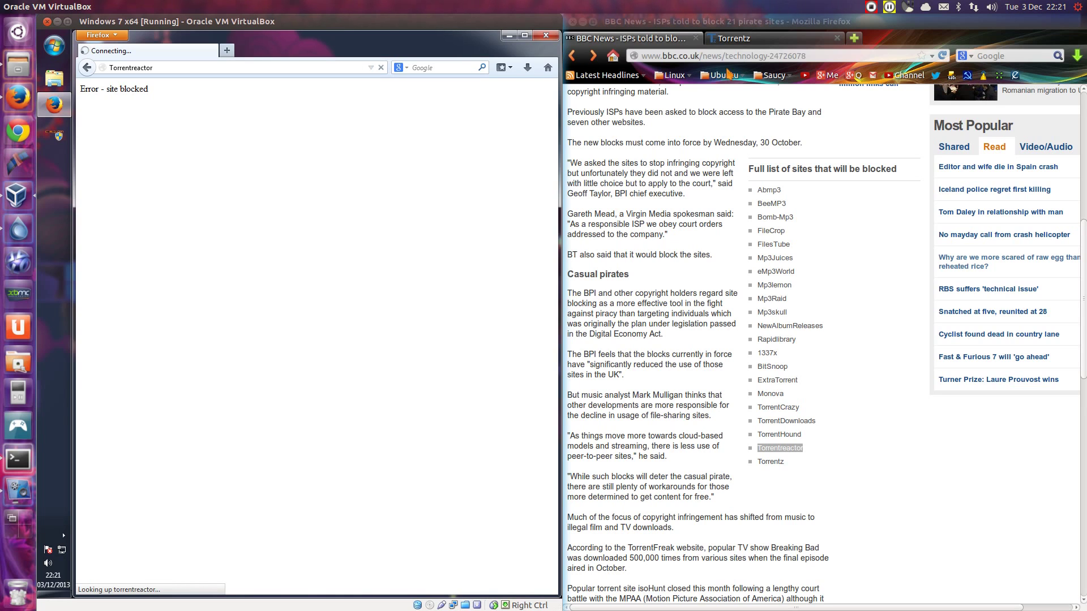
Step: Check the Torrentz page address on the host and scroll the guest's Google results for Torrentreactor
click(736, 38)
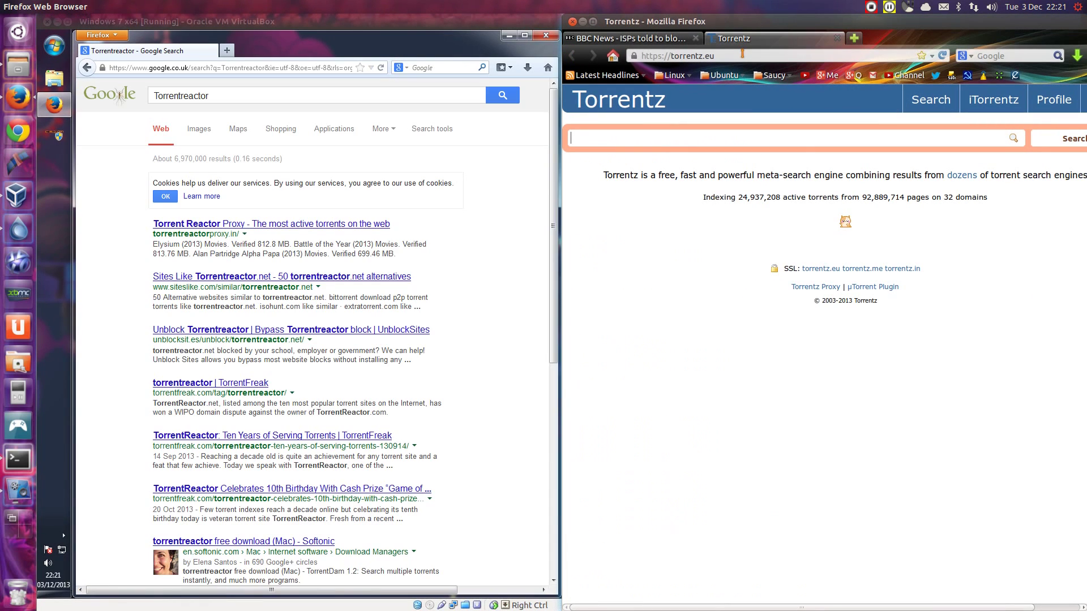
click(741, 52)
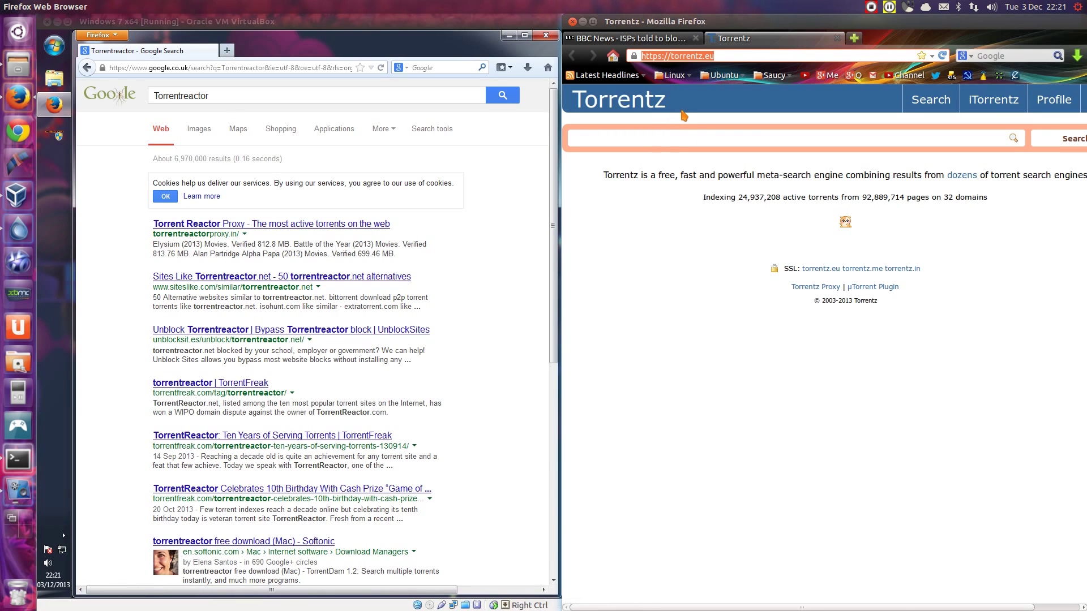
scroll(384, 329, down, 10)
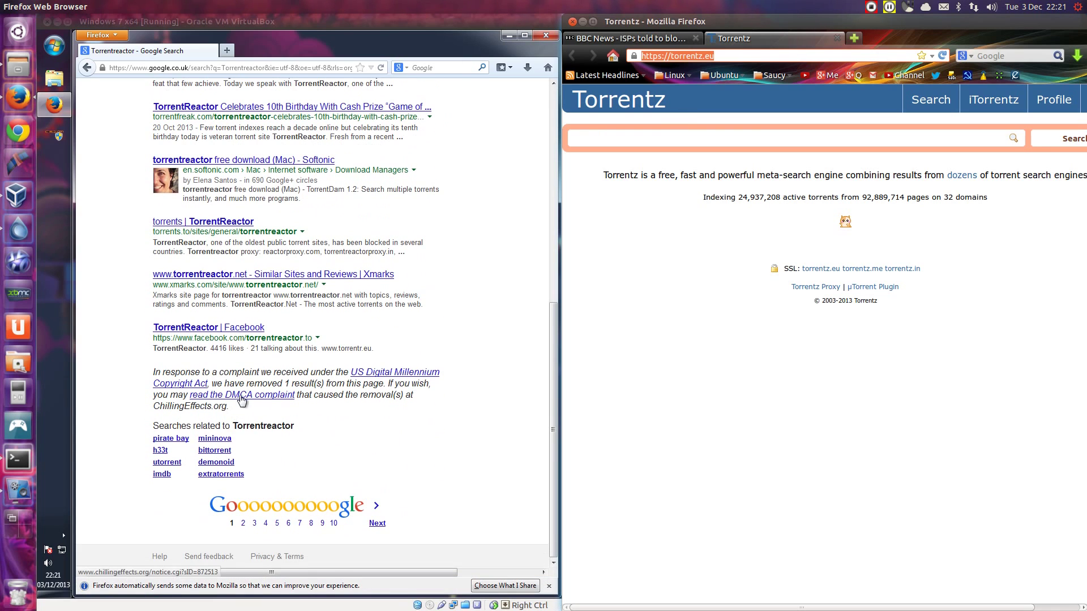
click(248, 396)
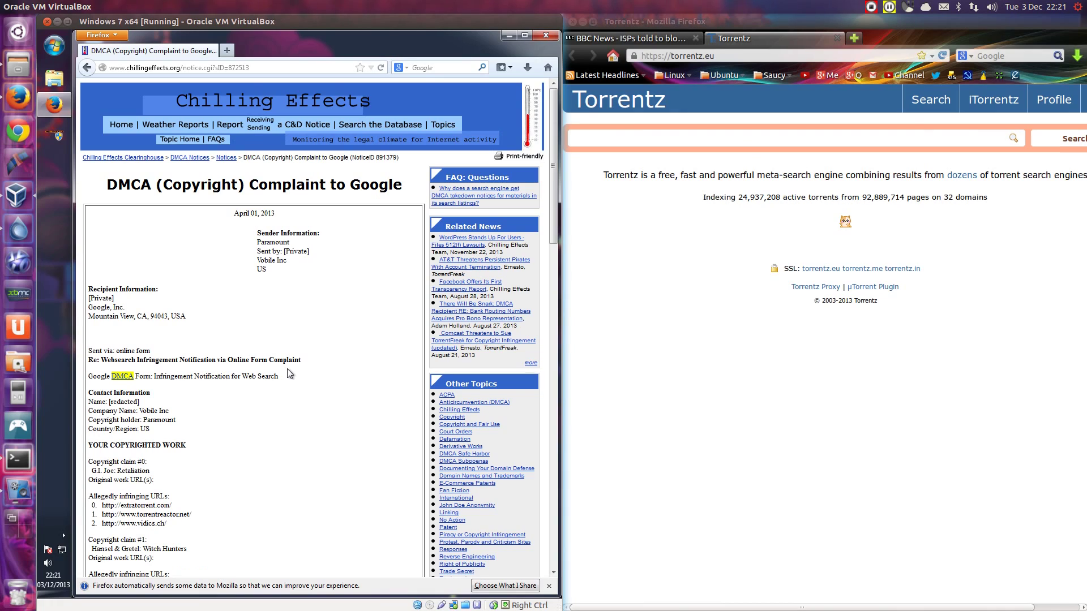
key(ctrl+f)
text(Torrentreactor)
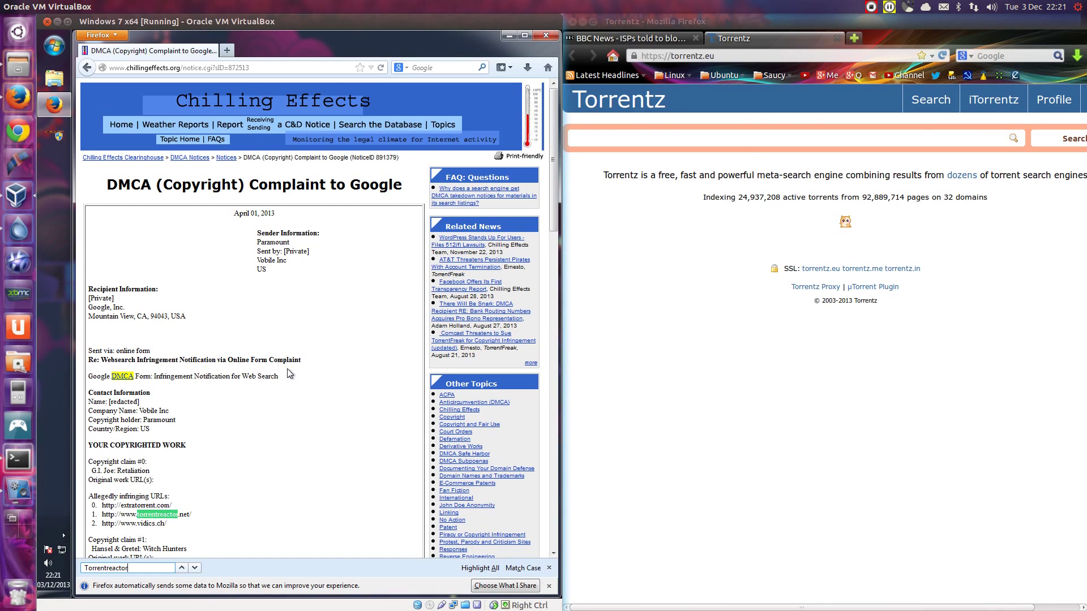
drag(192, 515, 120, 515)
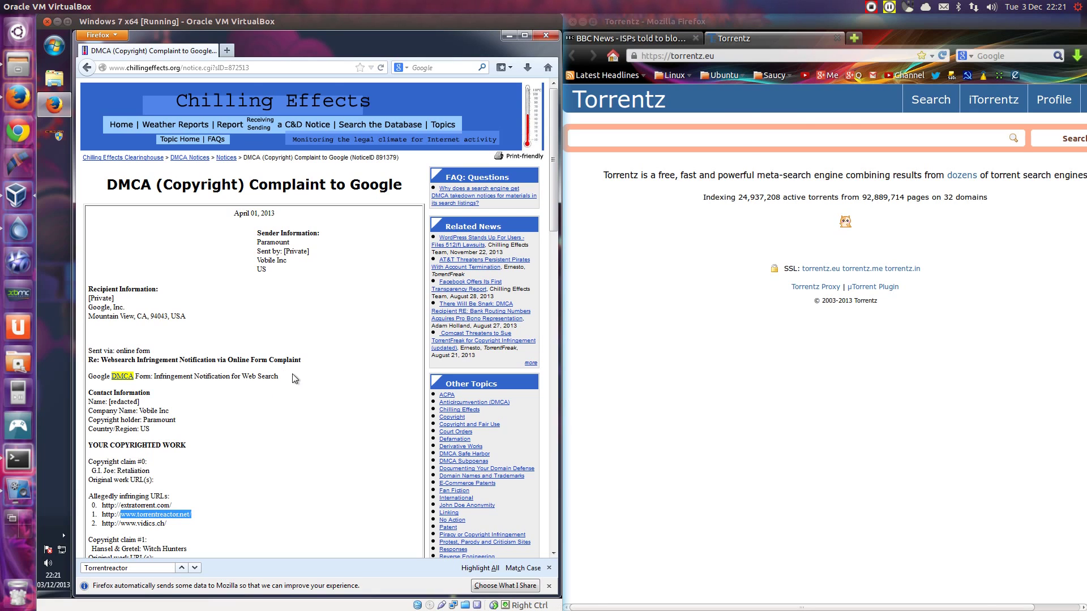
Step: Load the torrentreactor address in a new guest tab, which shows Error - site blocked
click(227, 51)
text(Torrentreactor)
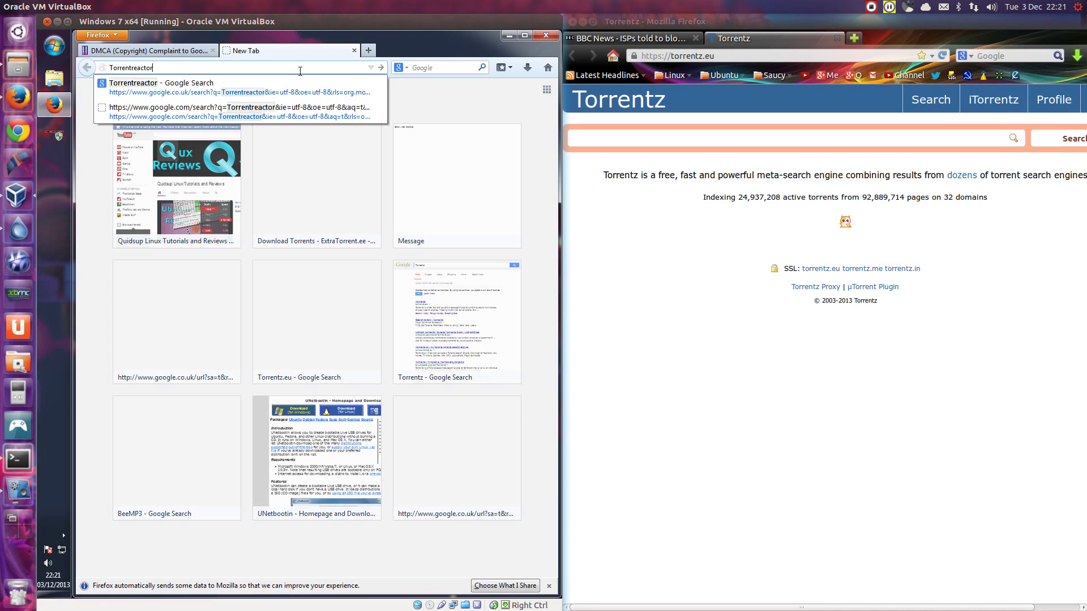
text(.com)
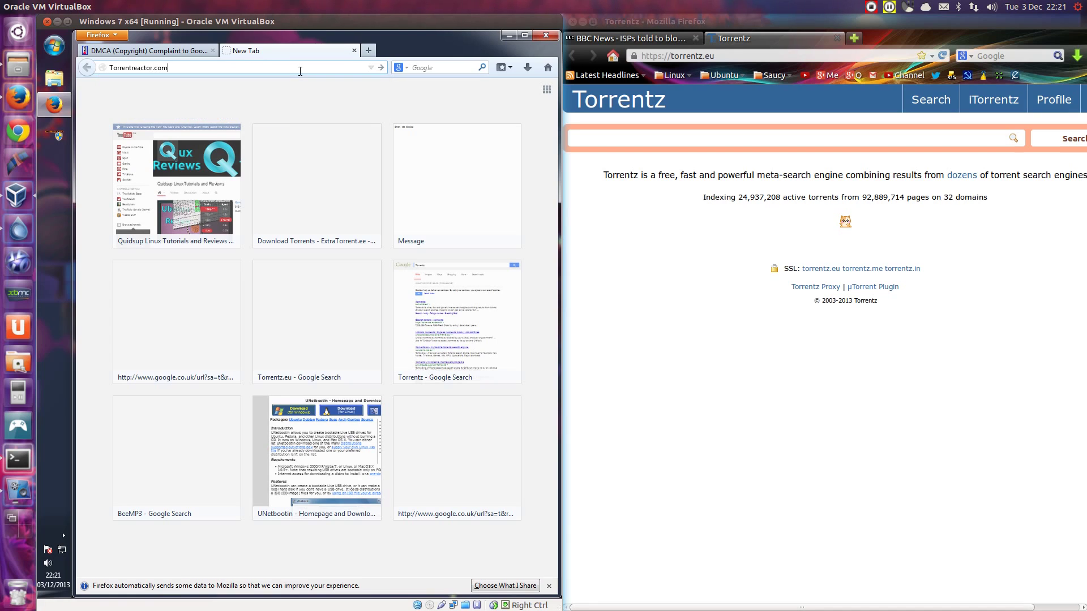
key(Return)
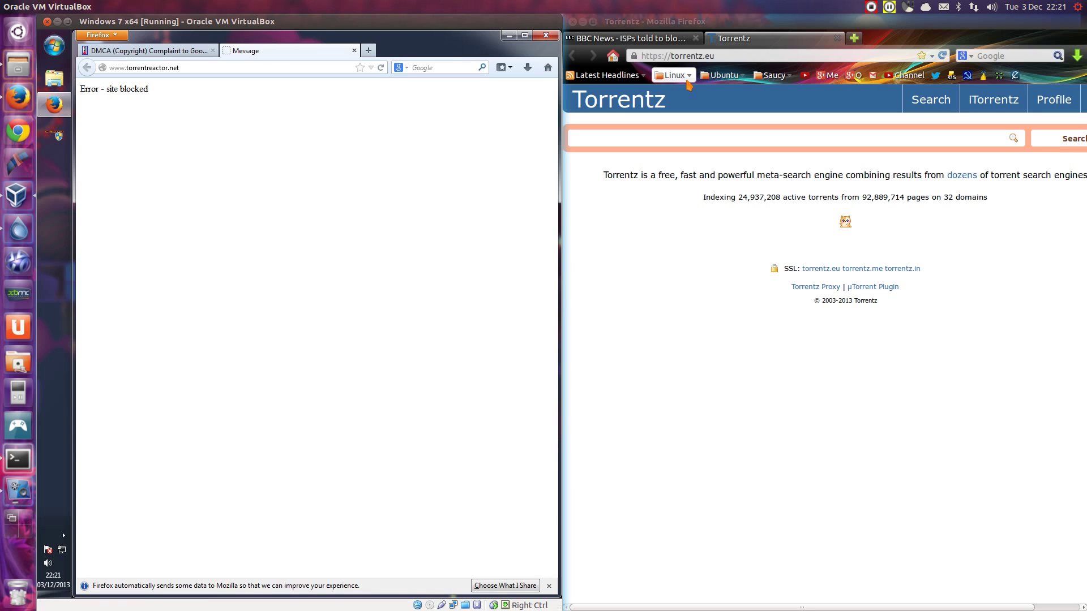
click(262, 71)
middle_click(669, 91)
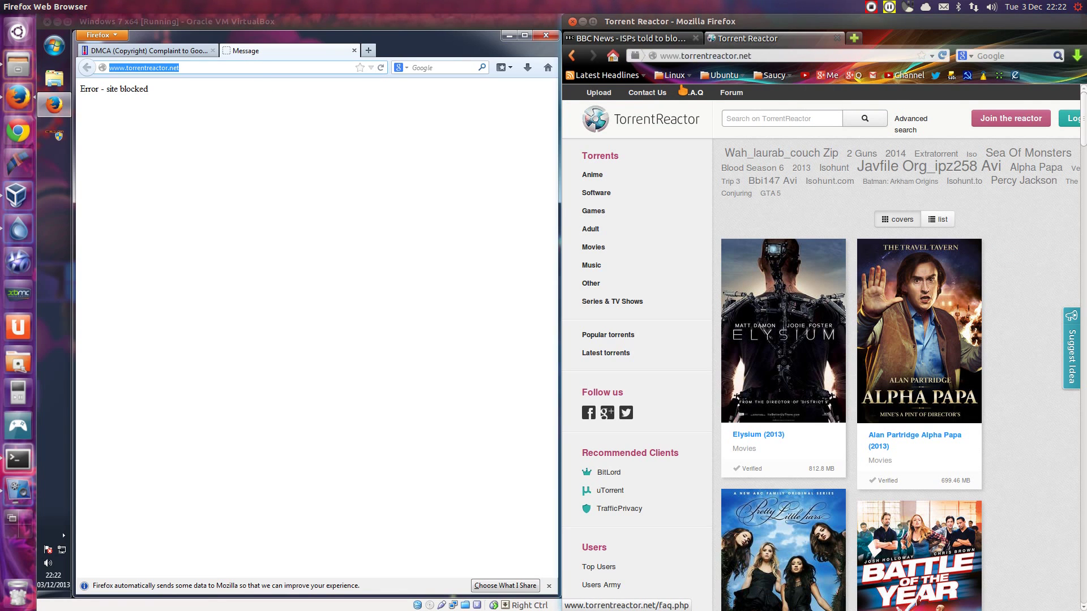
click(669, 41)
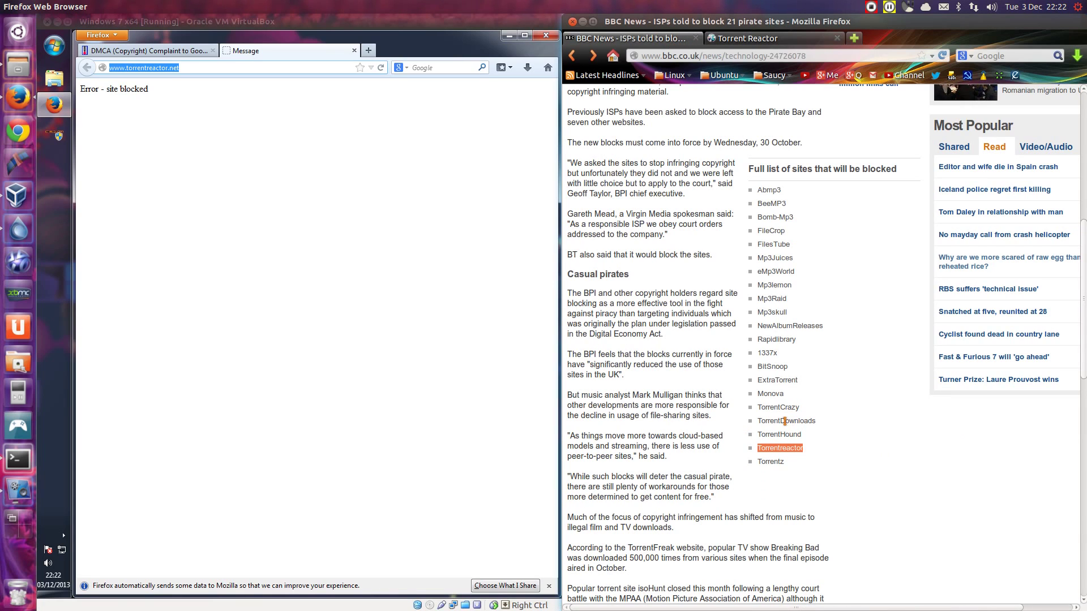
click(779, 339)
Step: Try abmp3.com in the Windows 7 guest's Firefox
double_click(771, 192)
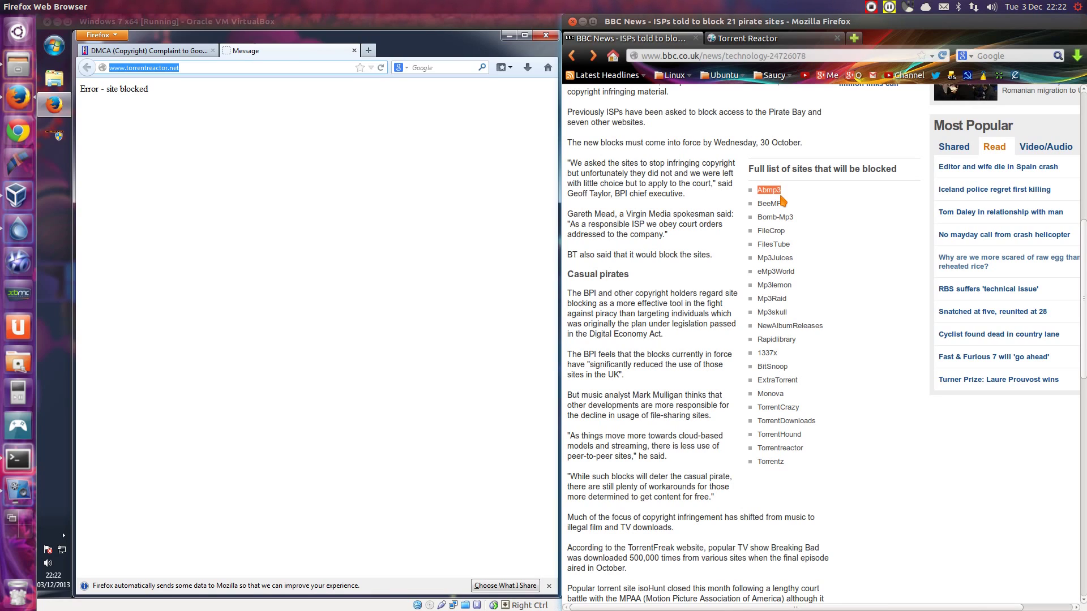
click(309, 72)
text(abmp3.com)
key(Return)
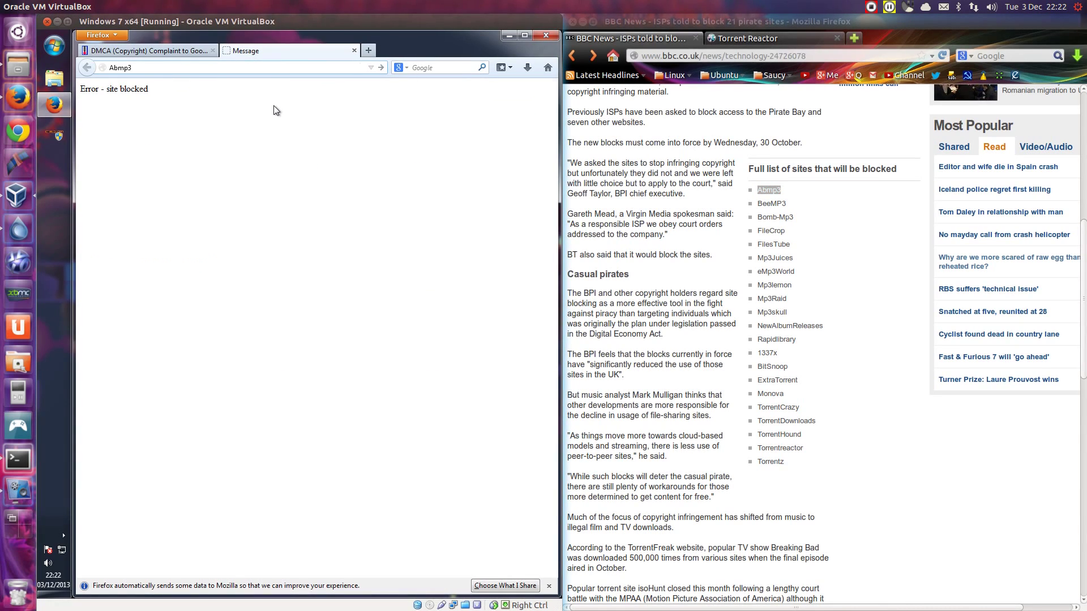
Step: Load beemp3.com in the guest, using the BeeMP3 name from the BBC list
click(631, 38)
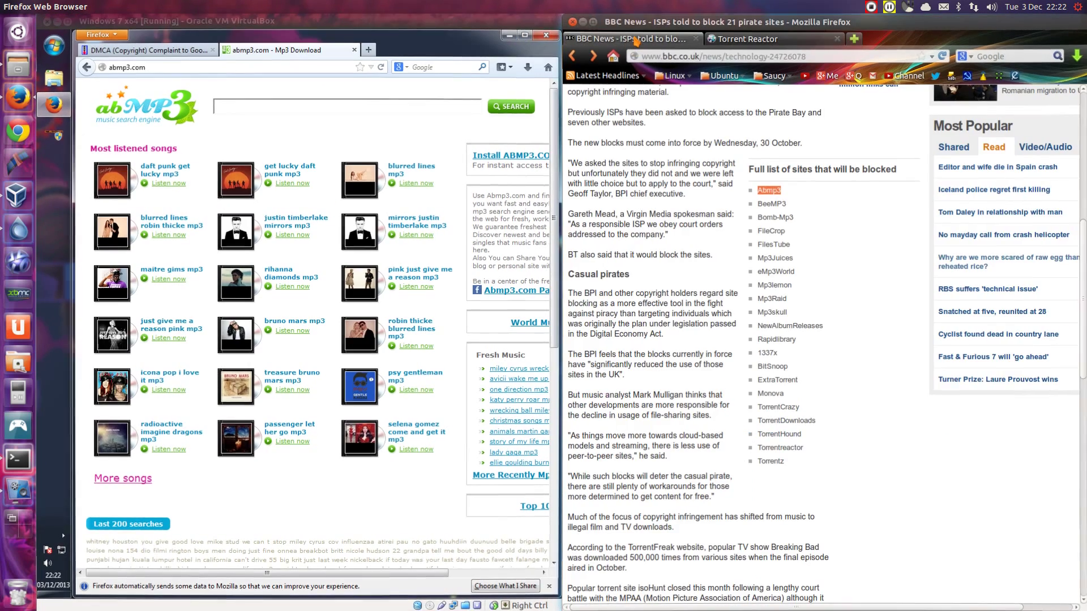
drag(787, 204, 759, 208)
key(ctrl+c)
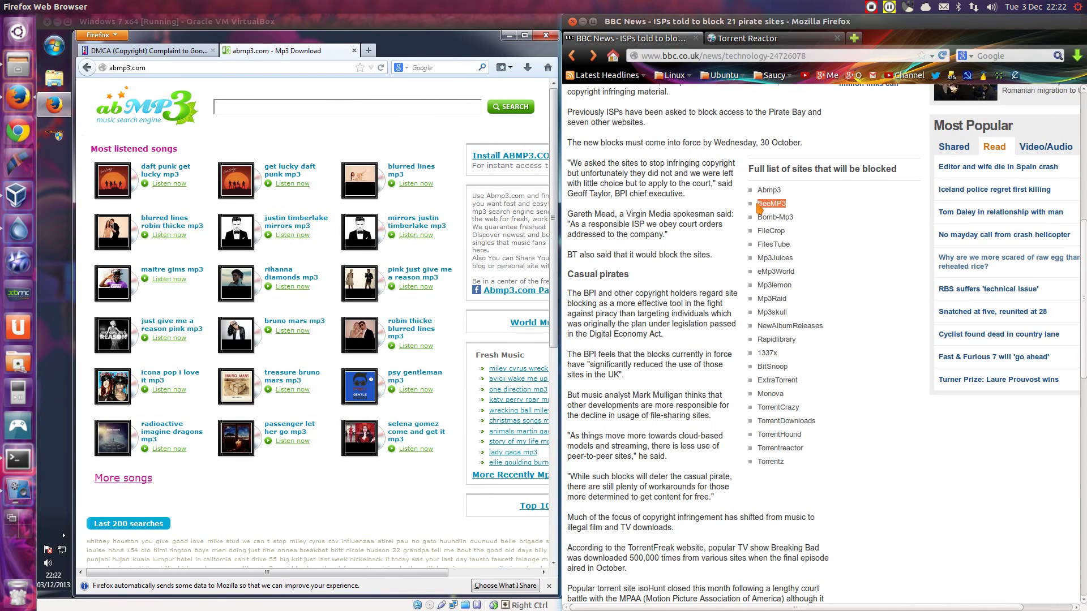
click(249, 73)
key(ctrl+v)
text(.com)
key(Return)
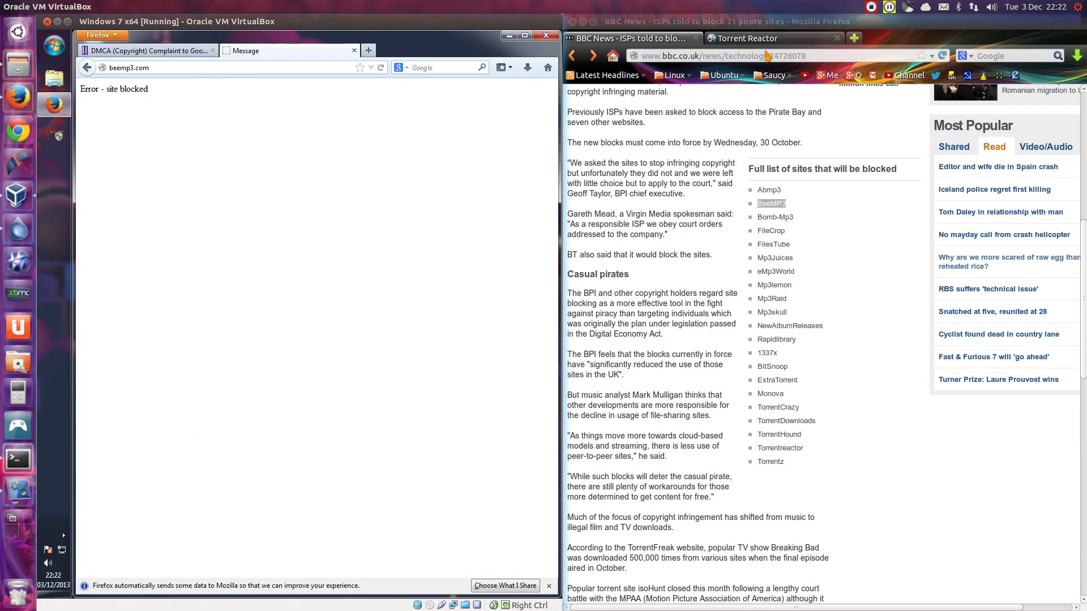
Step: Load beemp3.com in the host Firefox
click(773, 42)
text(beemp3.com)
key(Return)
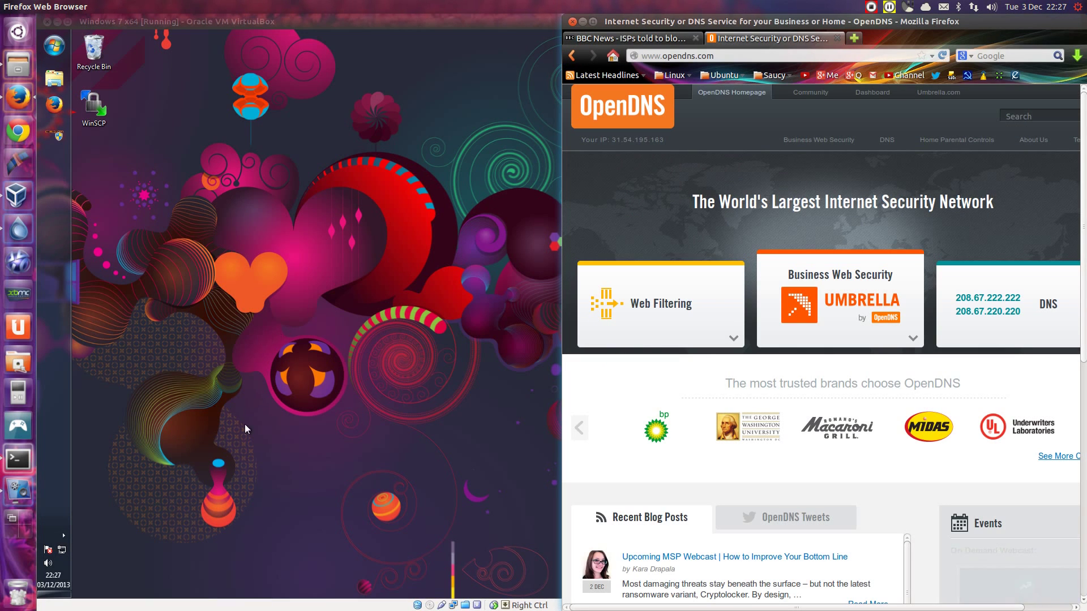
Step: Open Local Area Connection's TCP/IPv4 Properties via the Network and Sharing Center
mouse_move(63, 554)
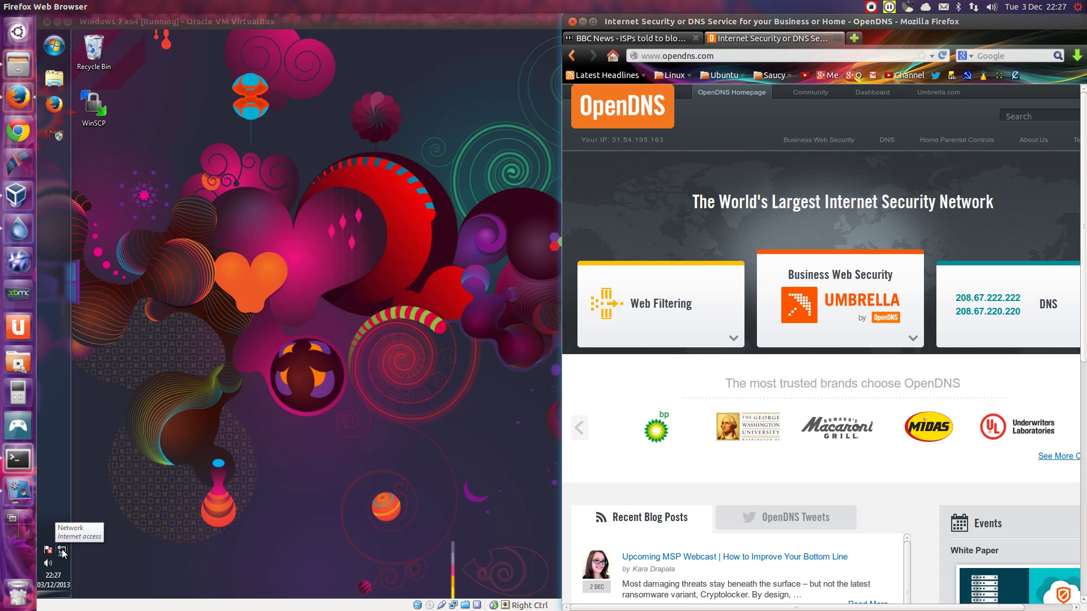
right_click(63, 553)
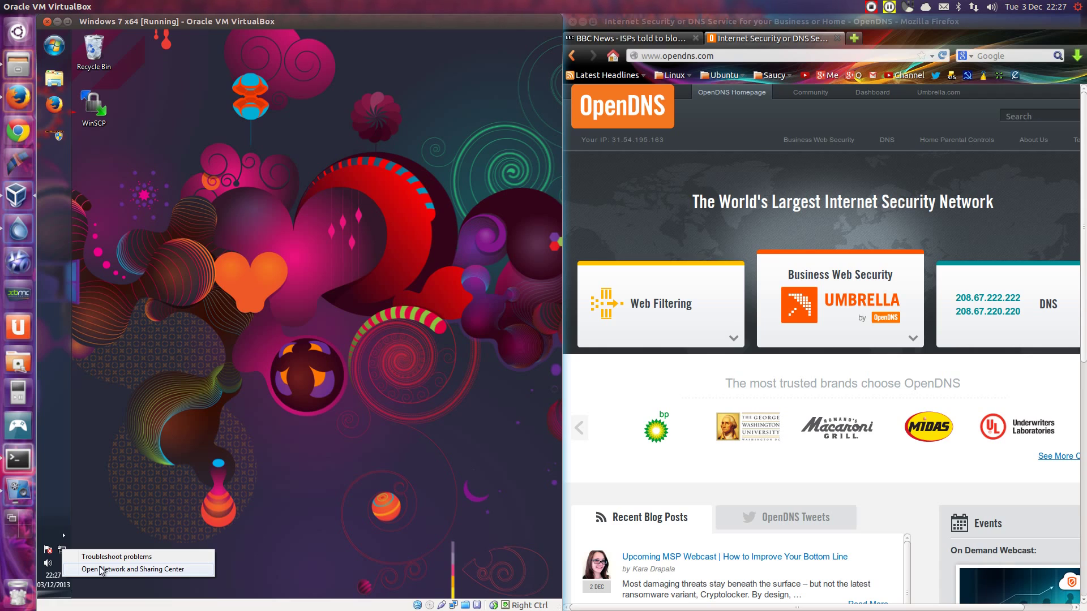
click(102, 569)
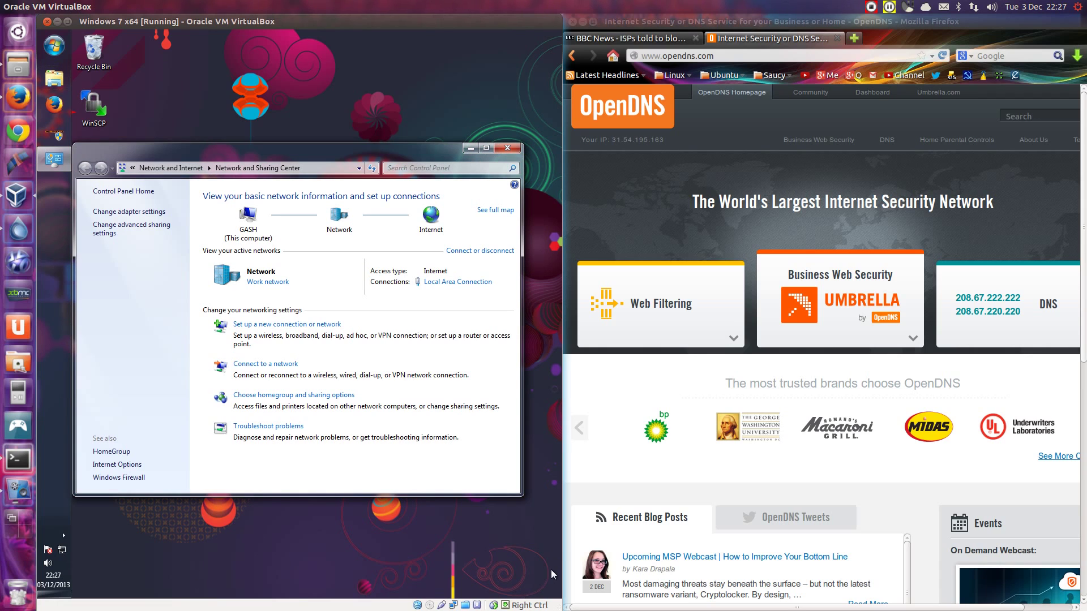
click(450, 286)
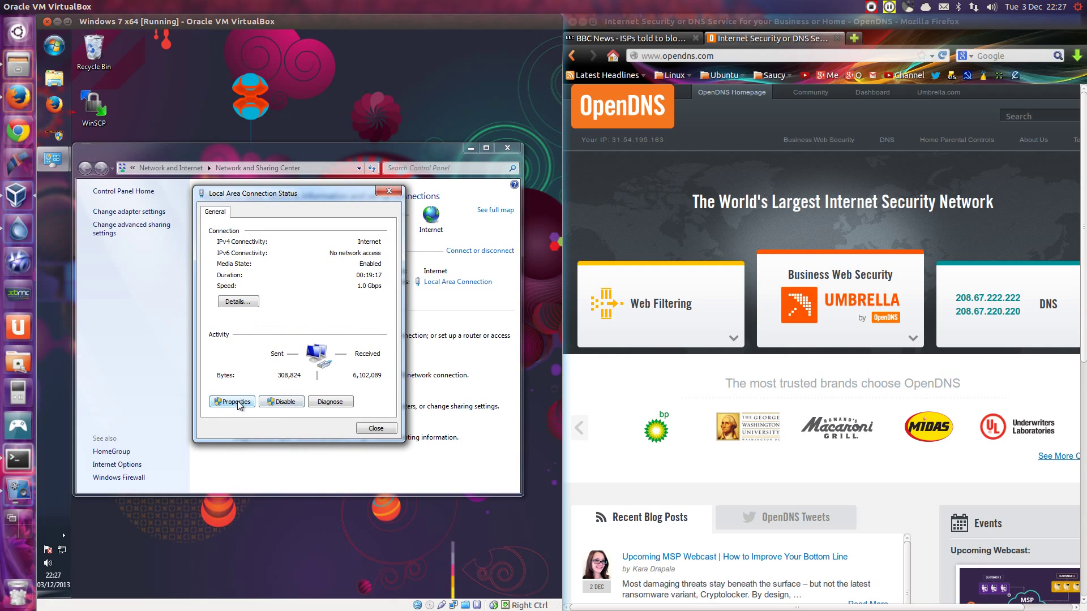
click(235, 402)
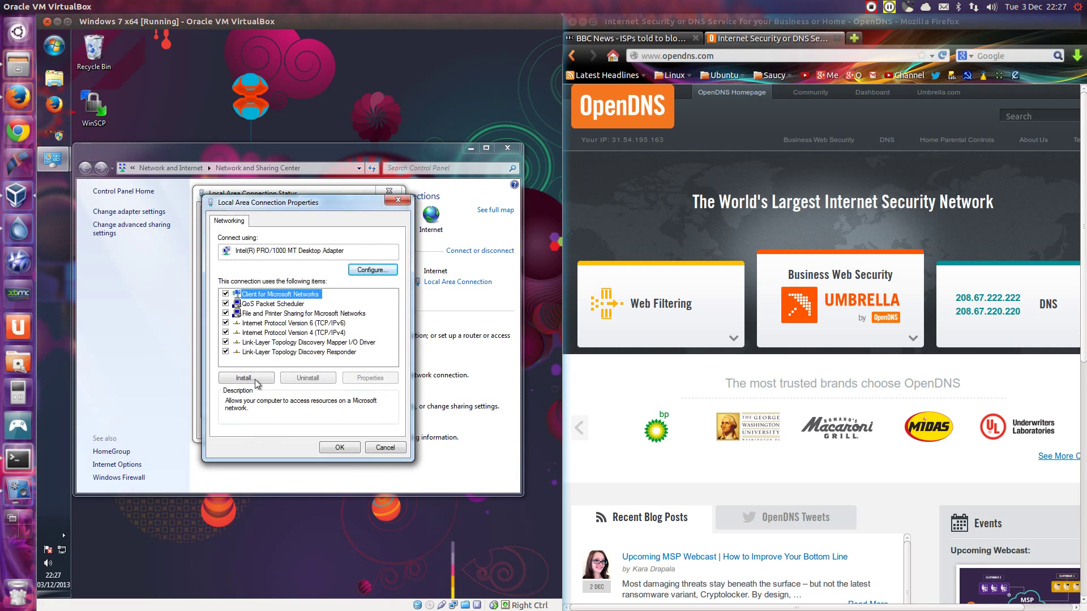
click(296, 333)
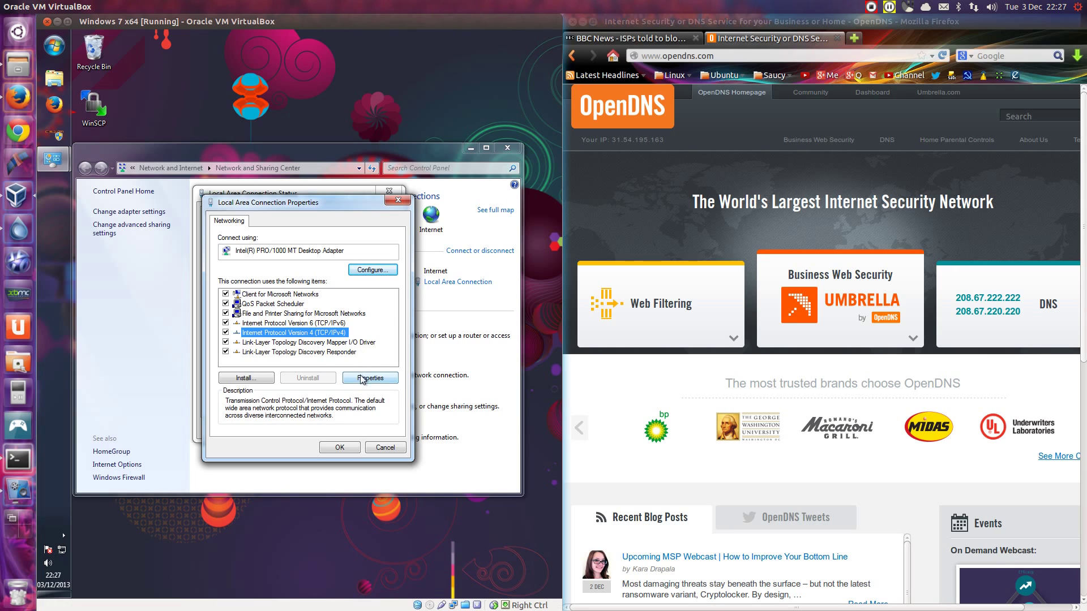
click(340, 323)
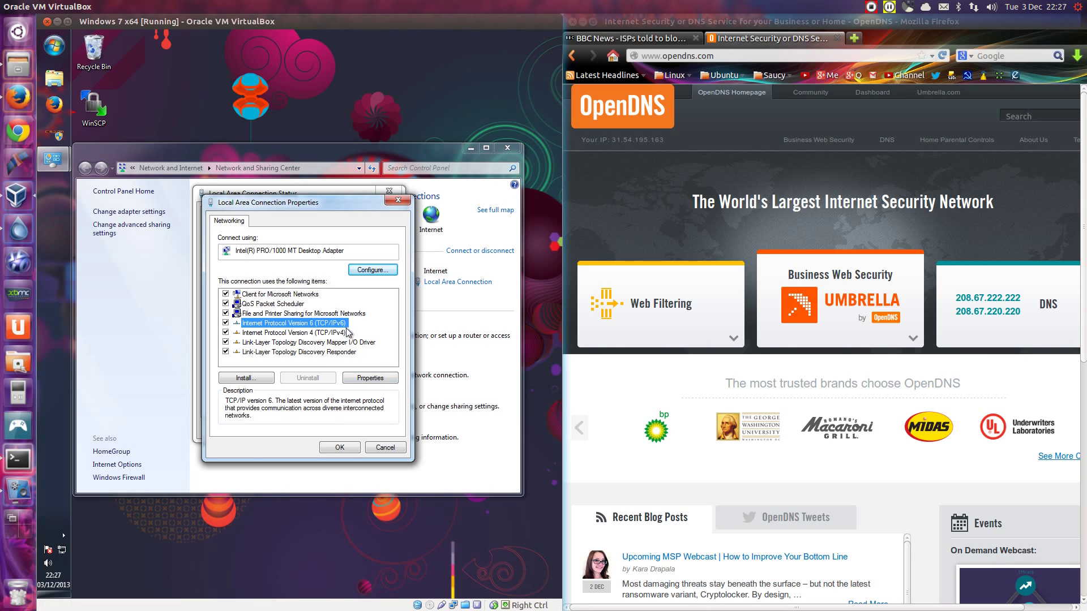
click(301, 335)
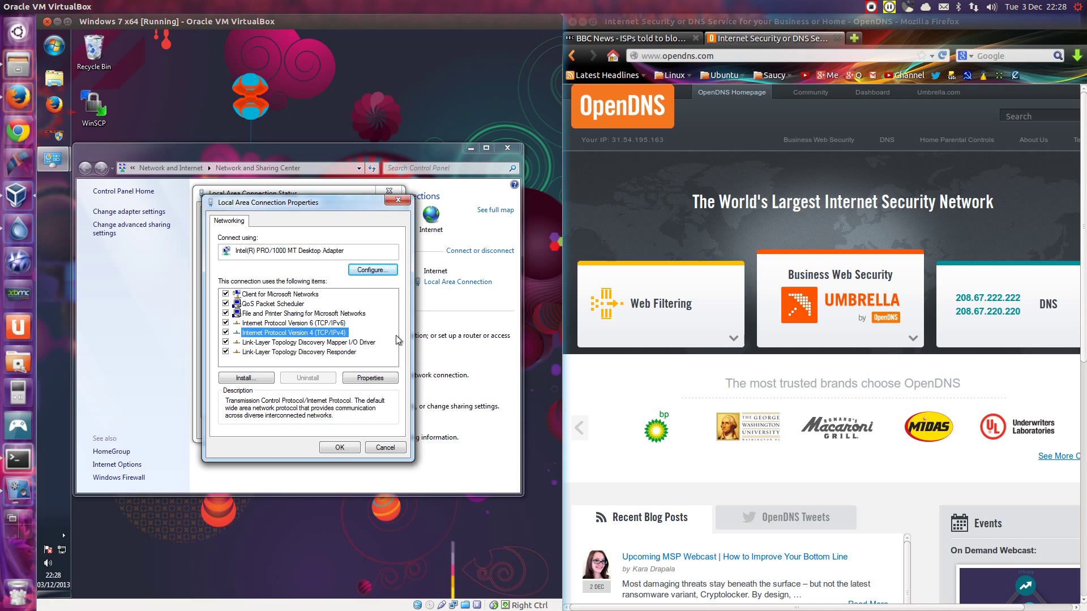
click(377, 379)
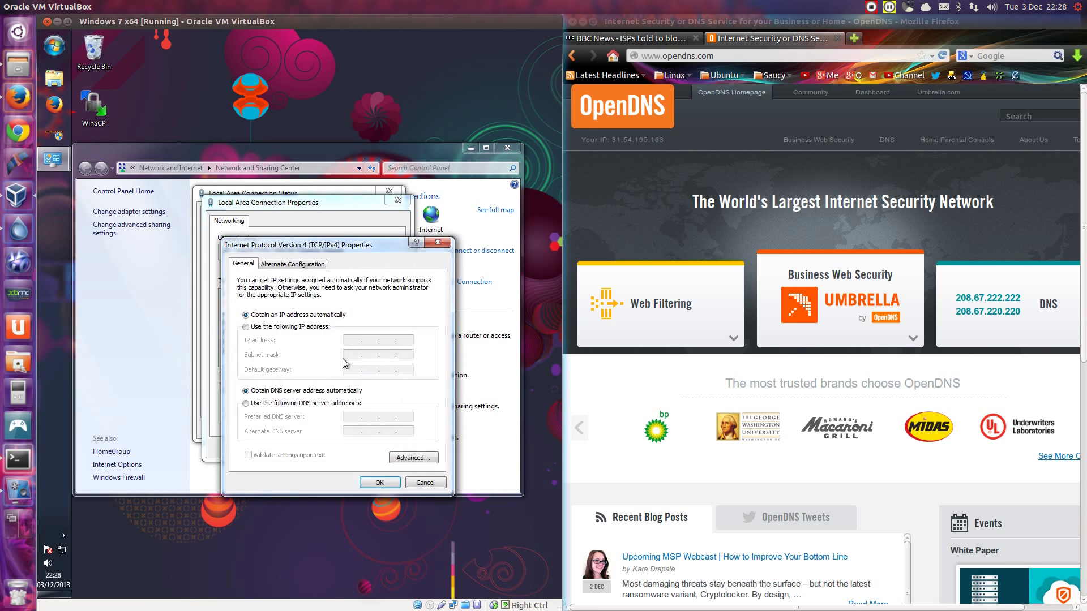
Step: Select 'Use the following DNS server addresses' in the TCP/IPv4 Properties dialog
click(287, 404)
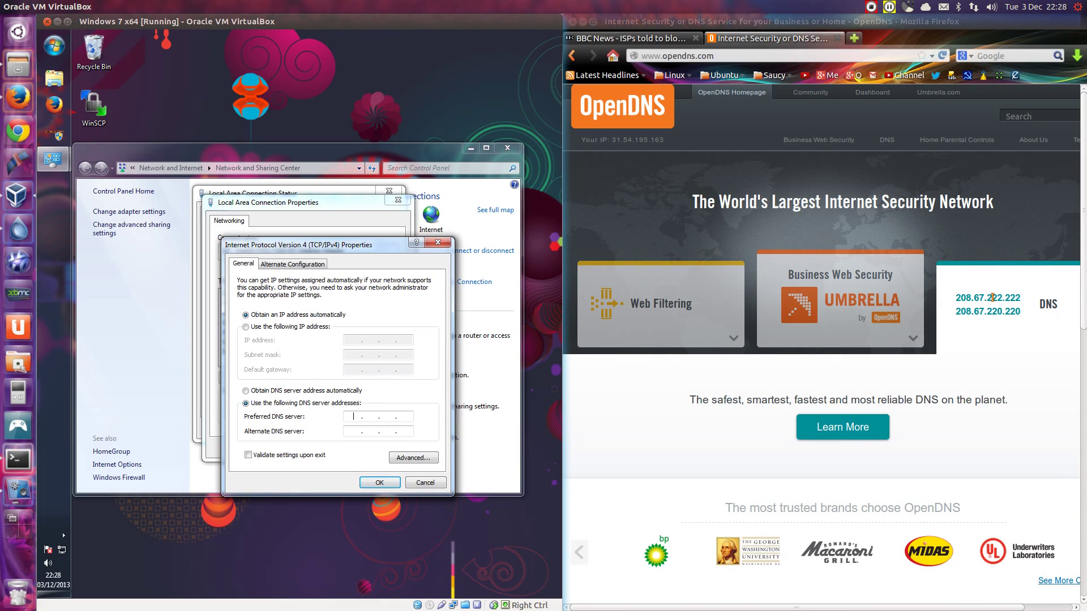
Step: Google 'dns server', highlight 8.8.8.8 and 8.8.4.4, then return to the OpenDNS page
click(853, 38)
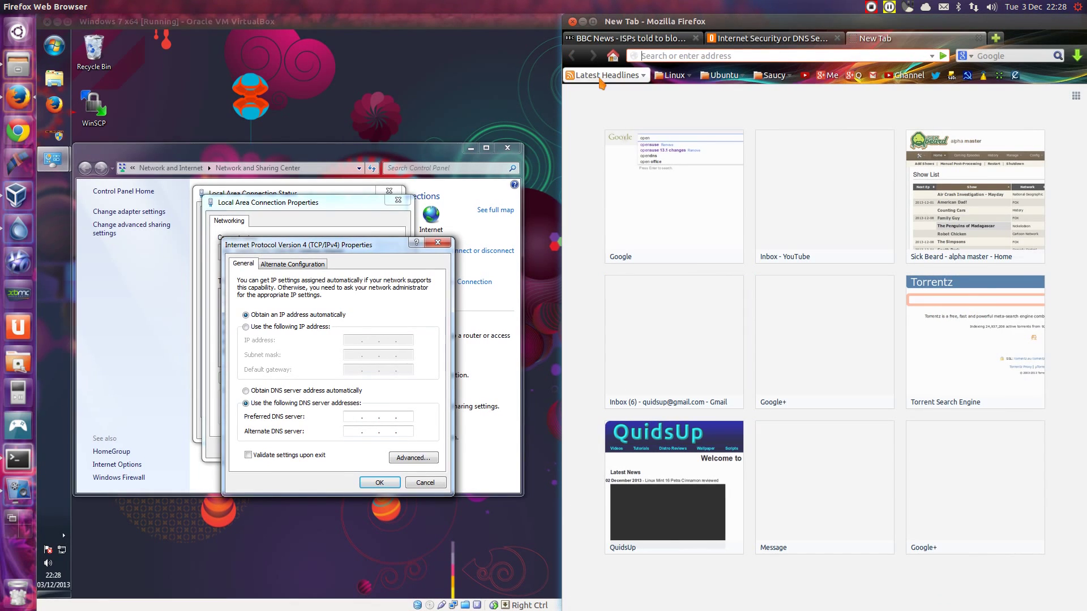
click(612, 56)
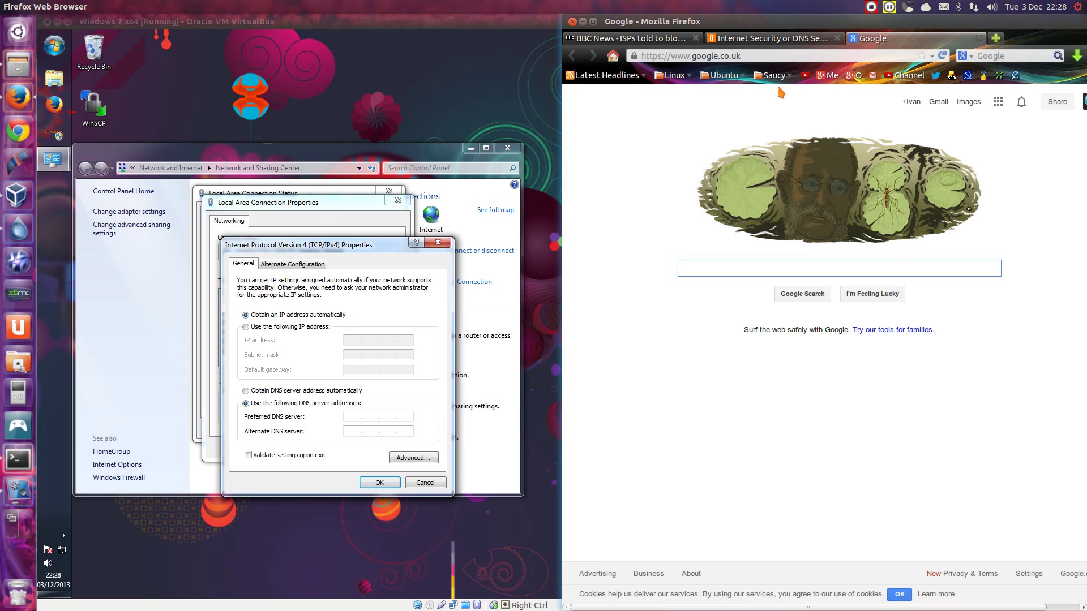
text(dns server)
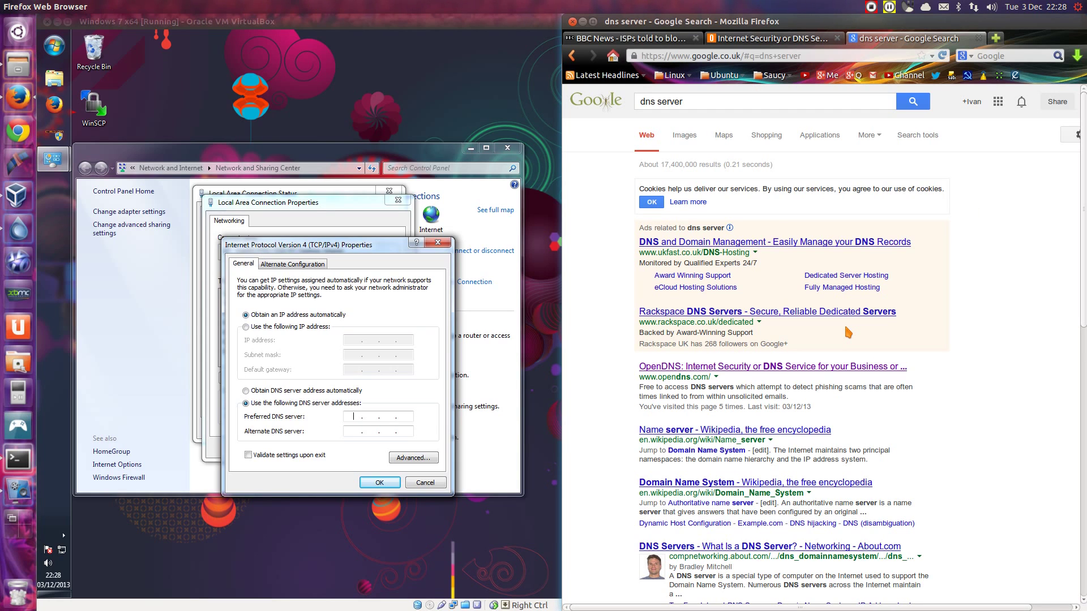
scroll(844, 324, down, 10)
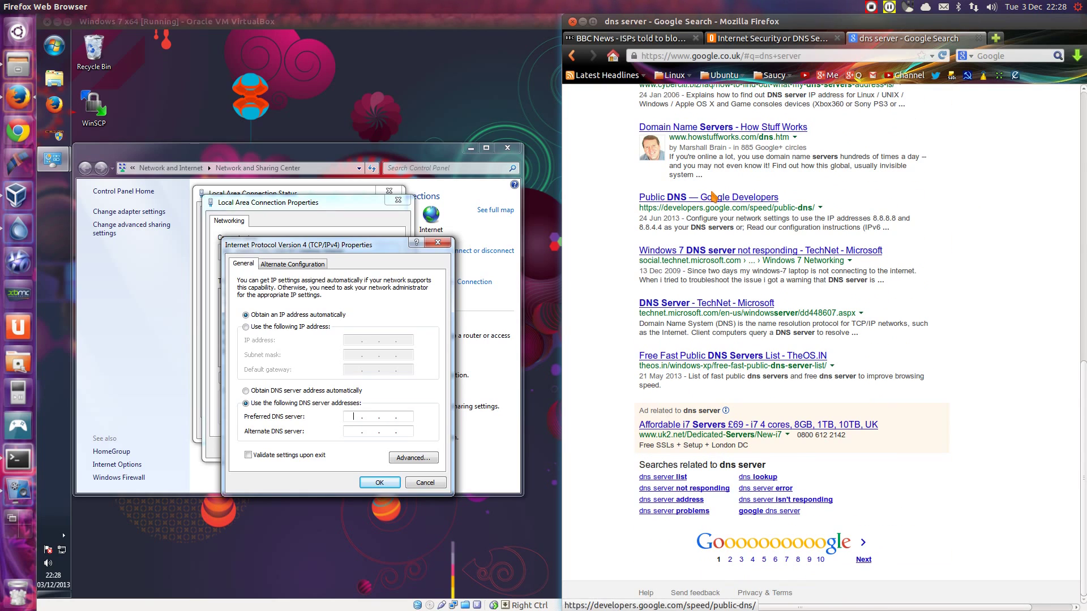
drag(870, 217, 896, 218)
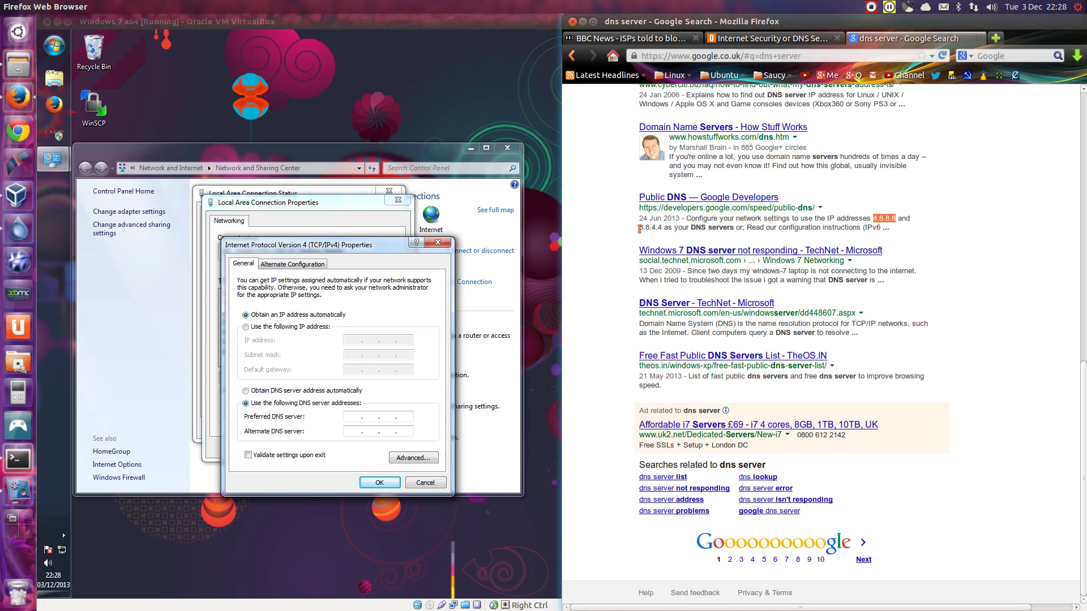
drag(639, 227, 660, 227)
click(767, 40)
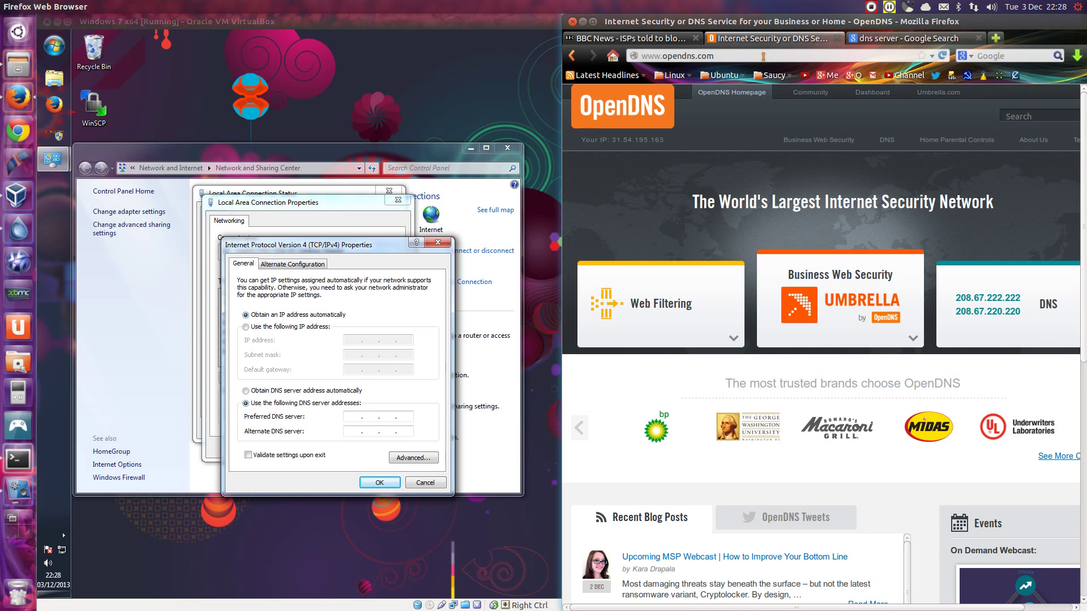
click(355, 417)
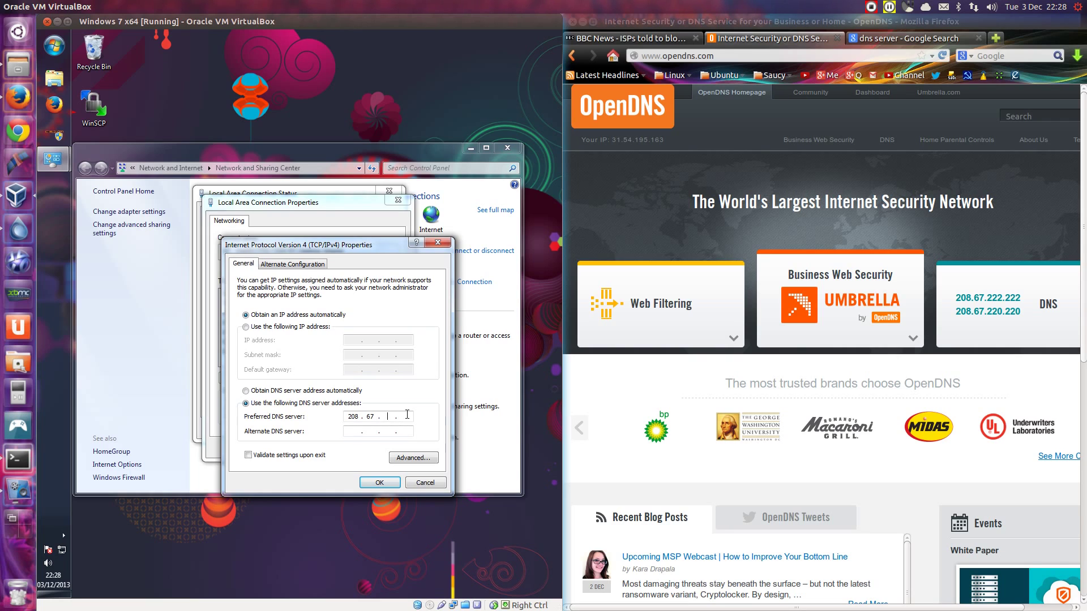
Step: Enter DNS 208.67.222.222 and 208.67.220.220, and tick 'Validate settings upon exit'
text(222)
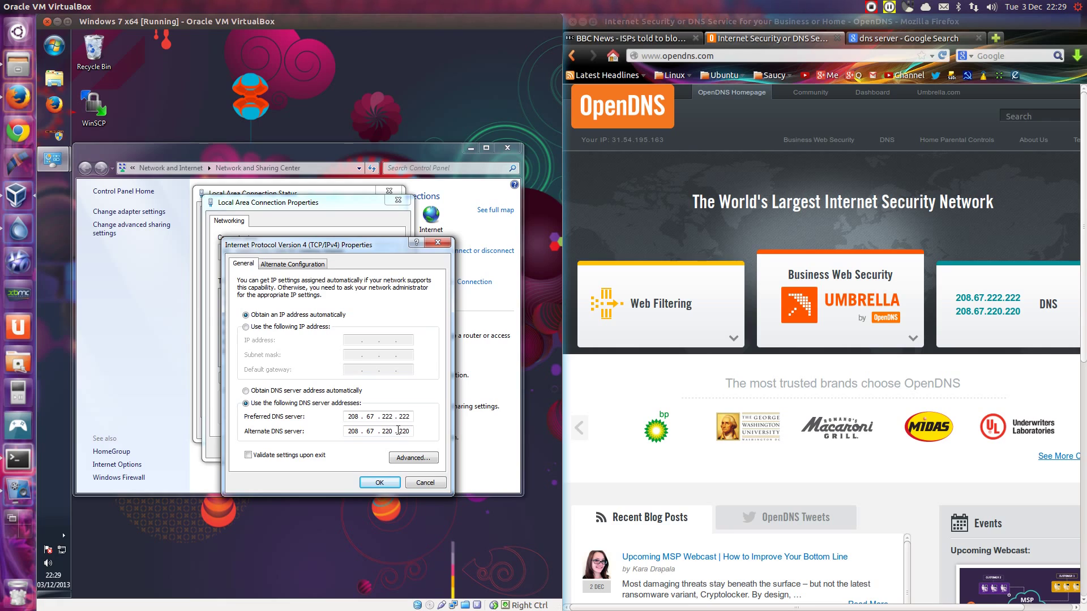
click(297, 456)
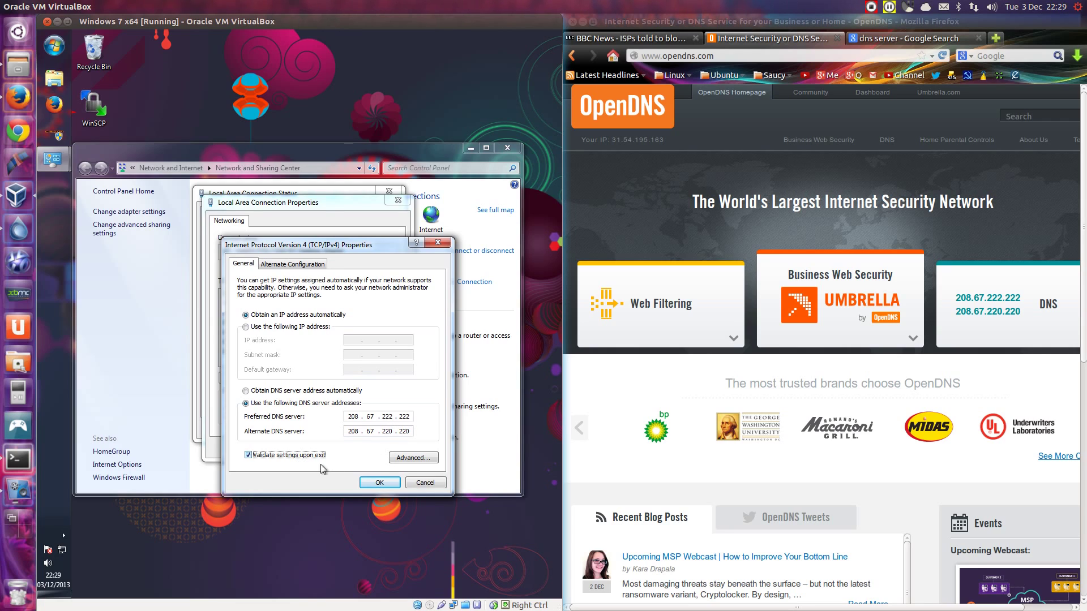
Step: Apply the OpenDNS settings in the Windows 7 VM, close its connection dialogs, and open Ubuntu's network menu
click(380, 482)
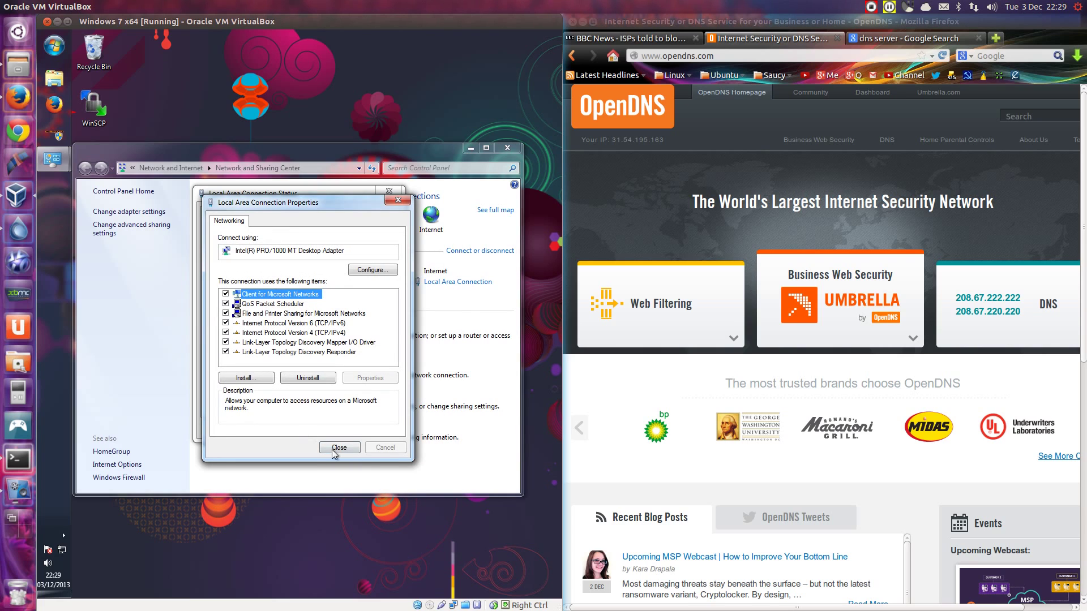
click(338, 449)
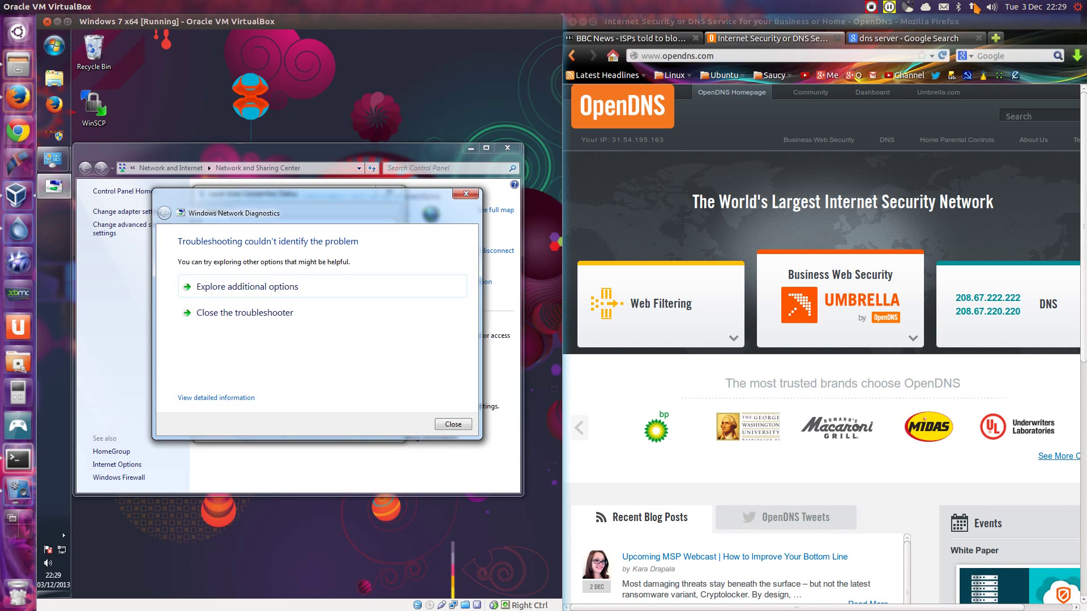
click(973, 5)
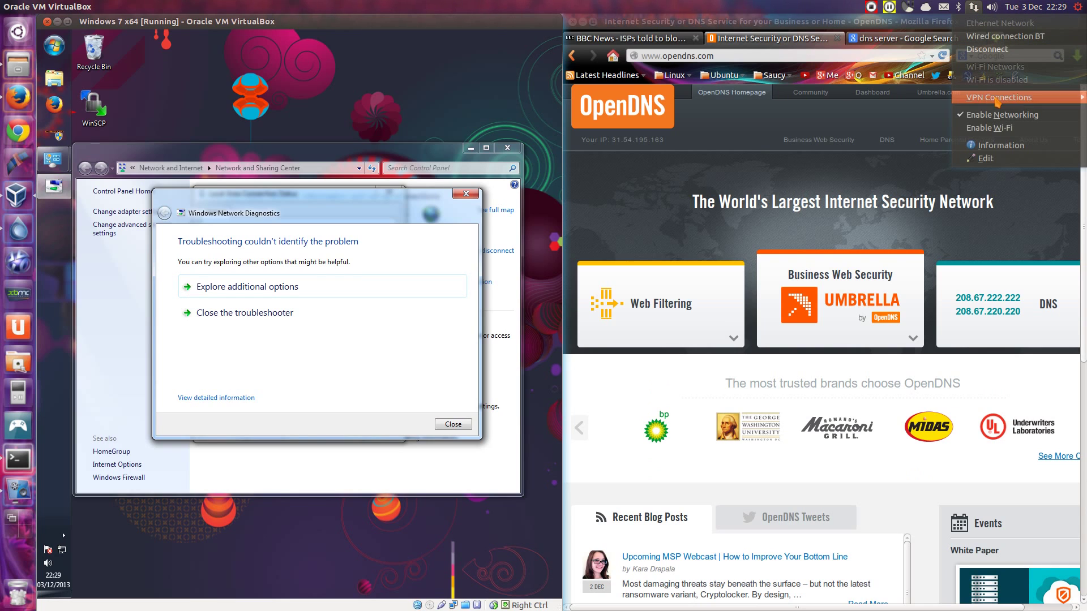
Step: Confirm Wired connection BT uses Manual IPv4 with DNS servers 208.67.222.222 and 208.67.220.220
click(988, 158)
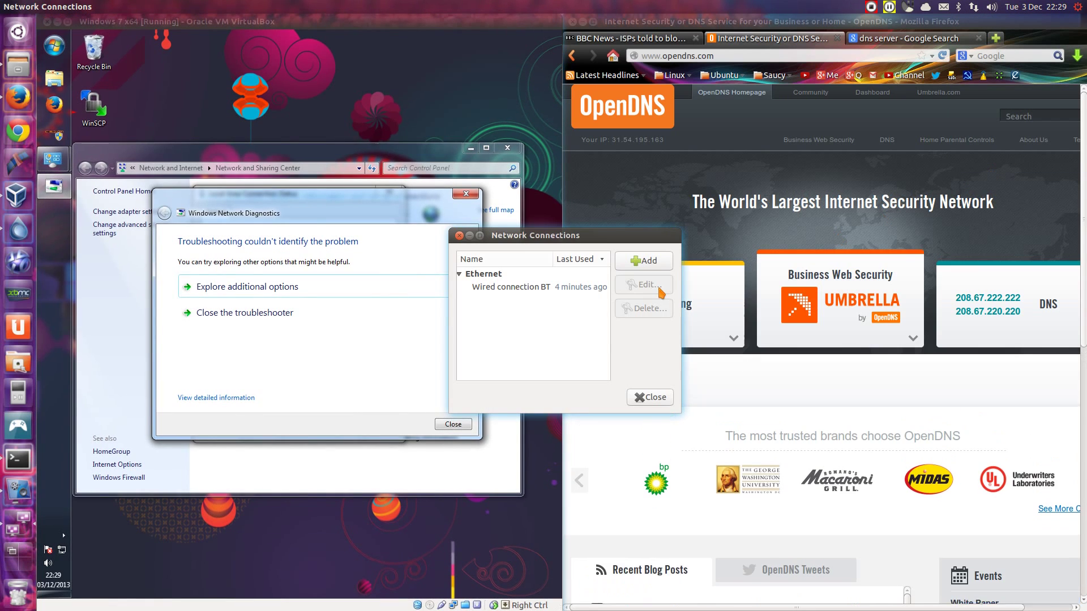
click(528, 289)
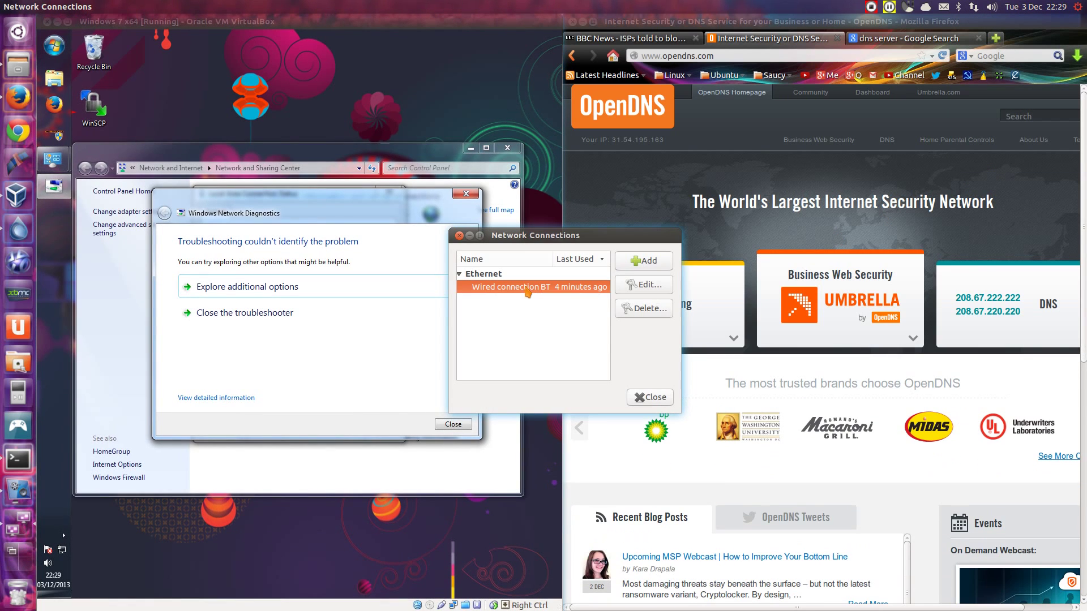
click(641, 287)
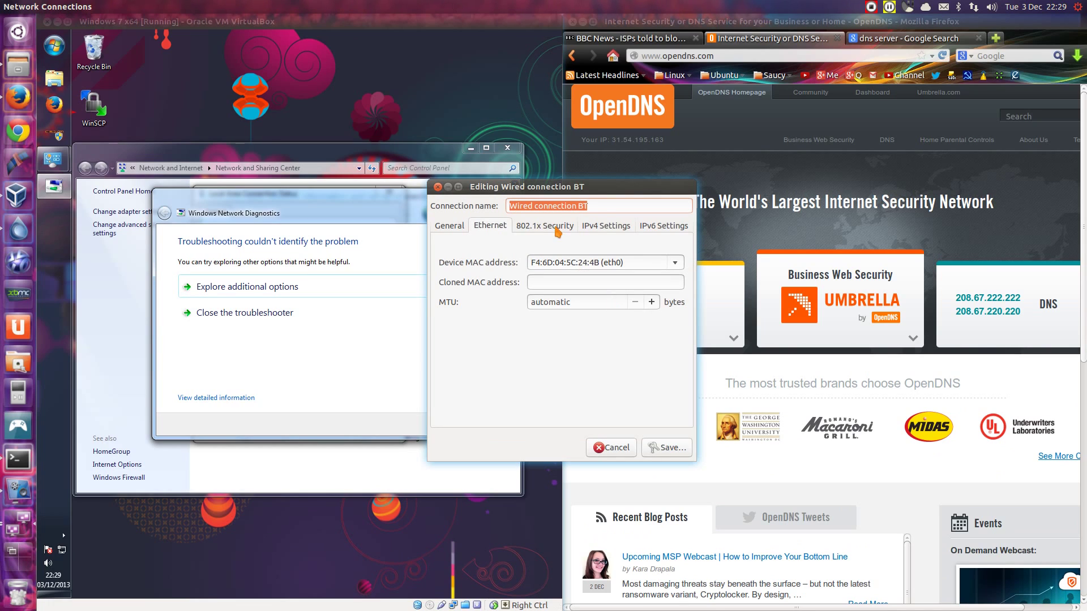
click(618, 227)
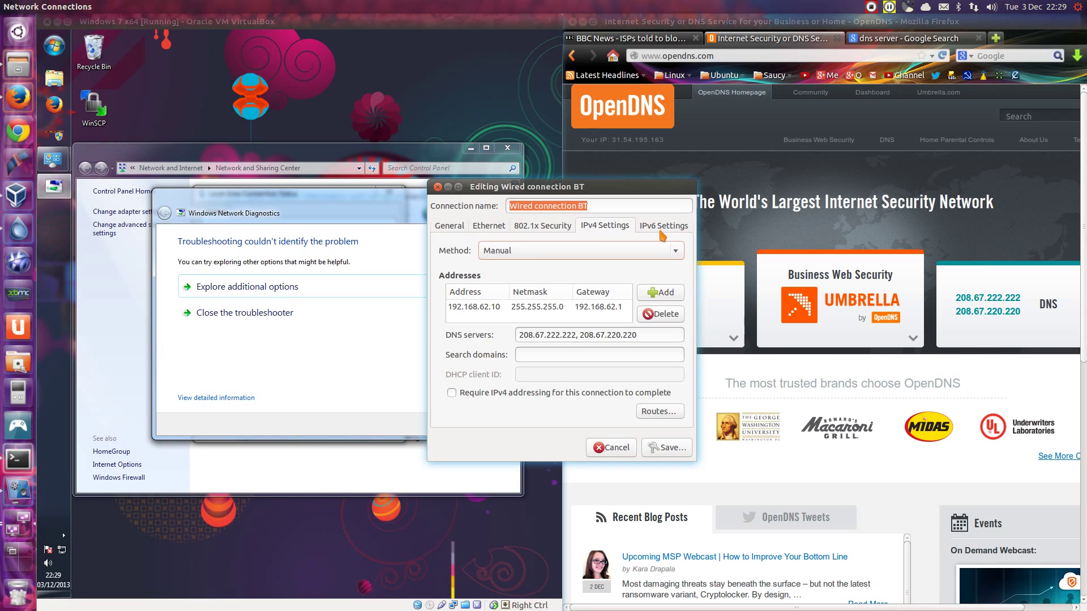
click(664, 232)
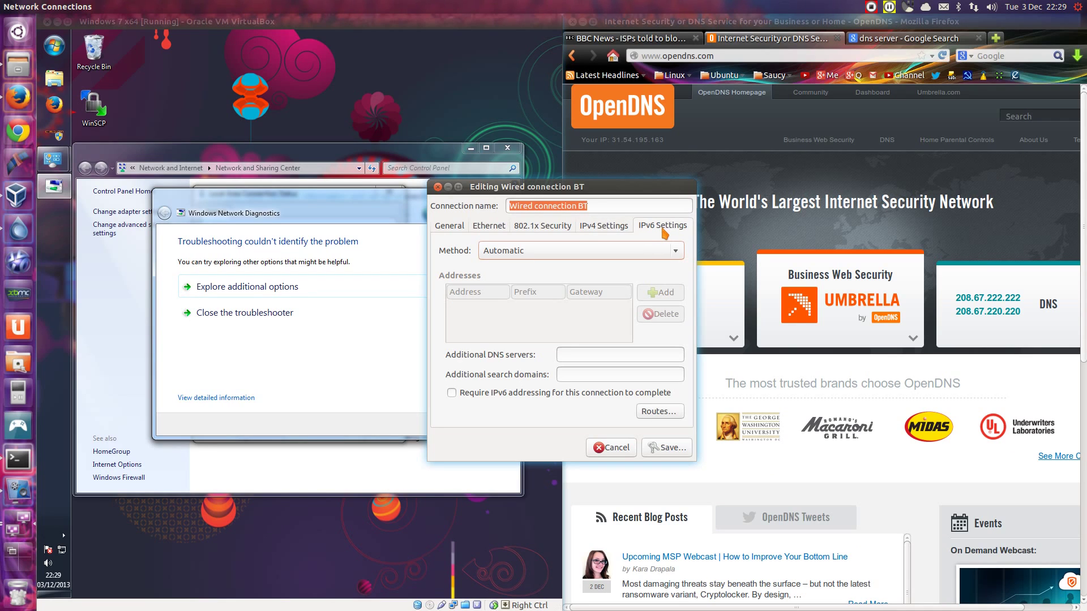
click(616, 228)
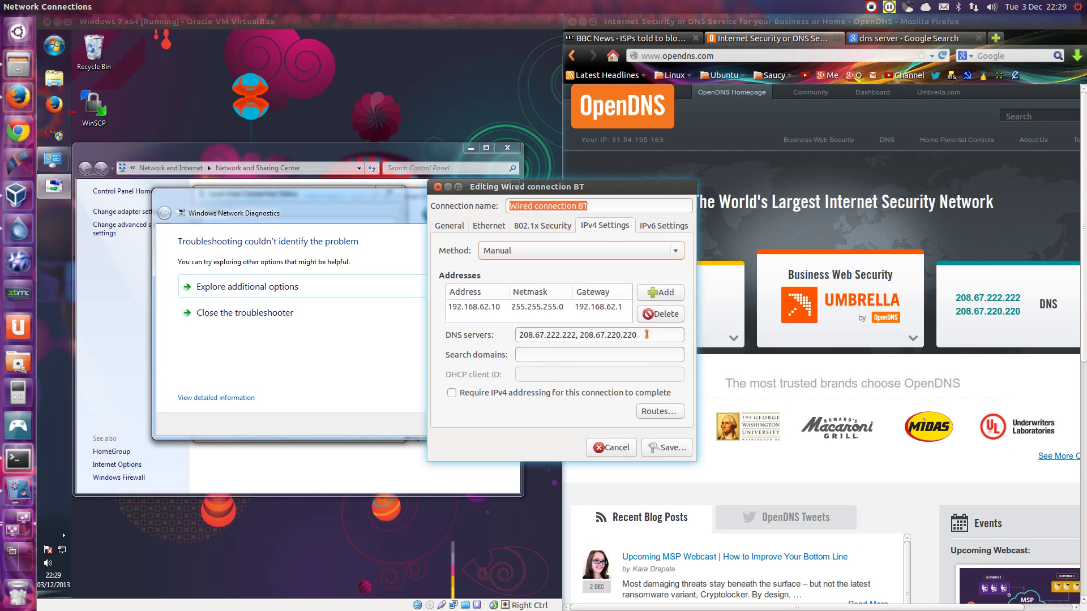
drag(643, 334, 454, 331)
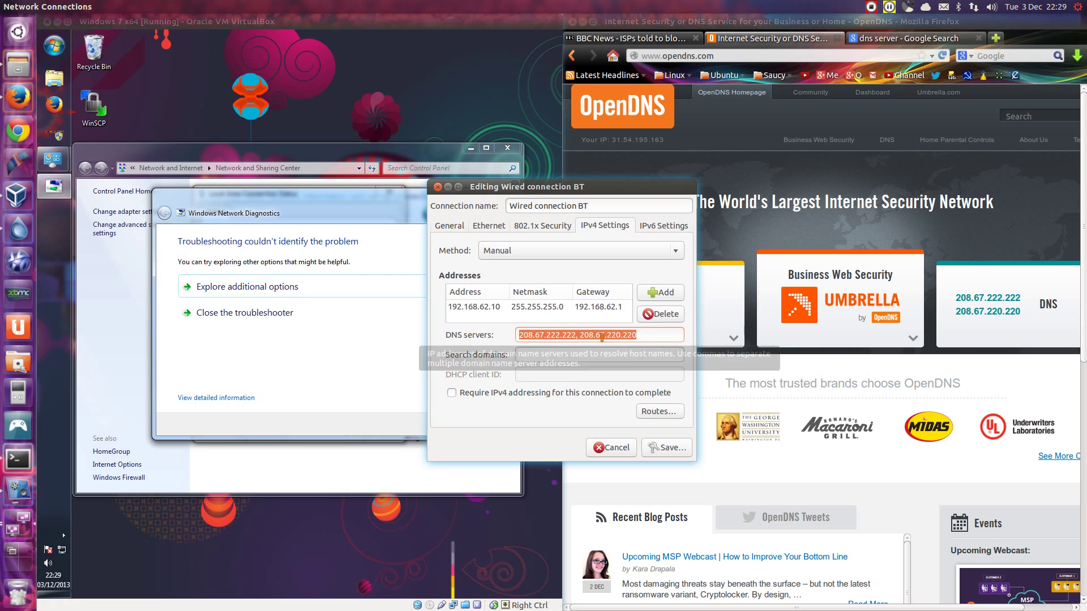
click(616, 251)
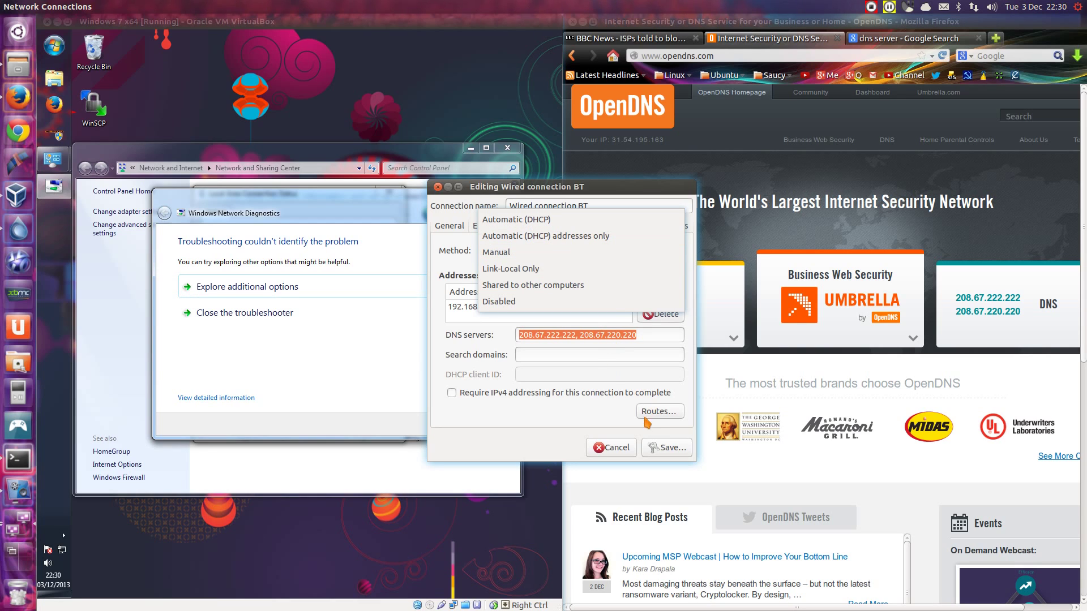
Step: Close the Network Connections window and the troubleshooter in the Windows 7 VM
click(624, 450)
click(624, 450)
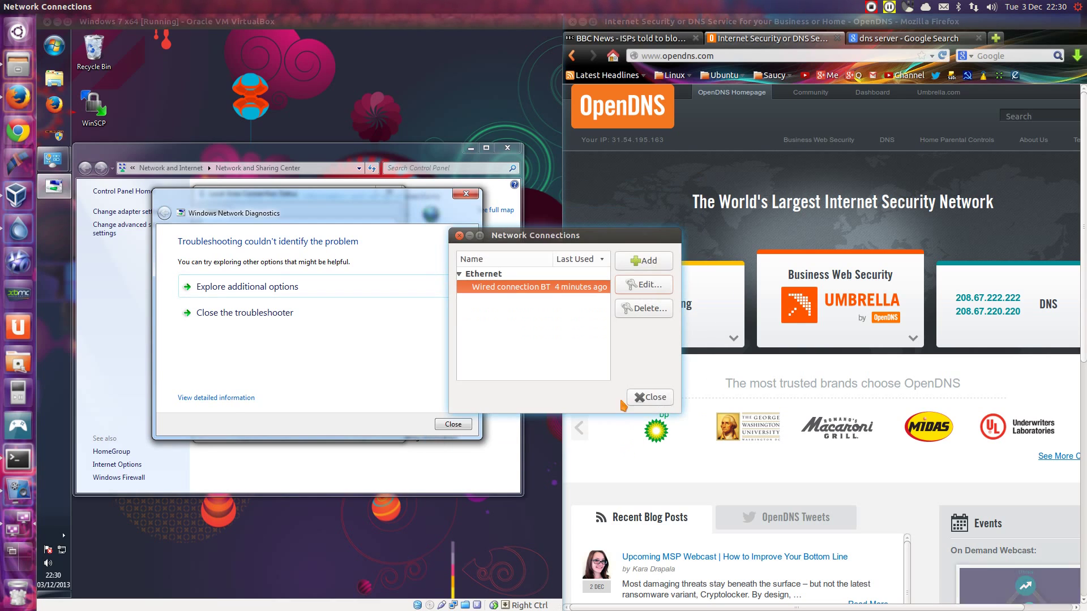
click(595, 363)
Step: Launch Firefox in the VM and load torrentz.eu
click(54, 104)
click(266, 64)
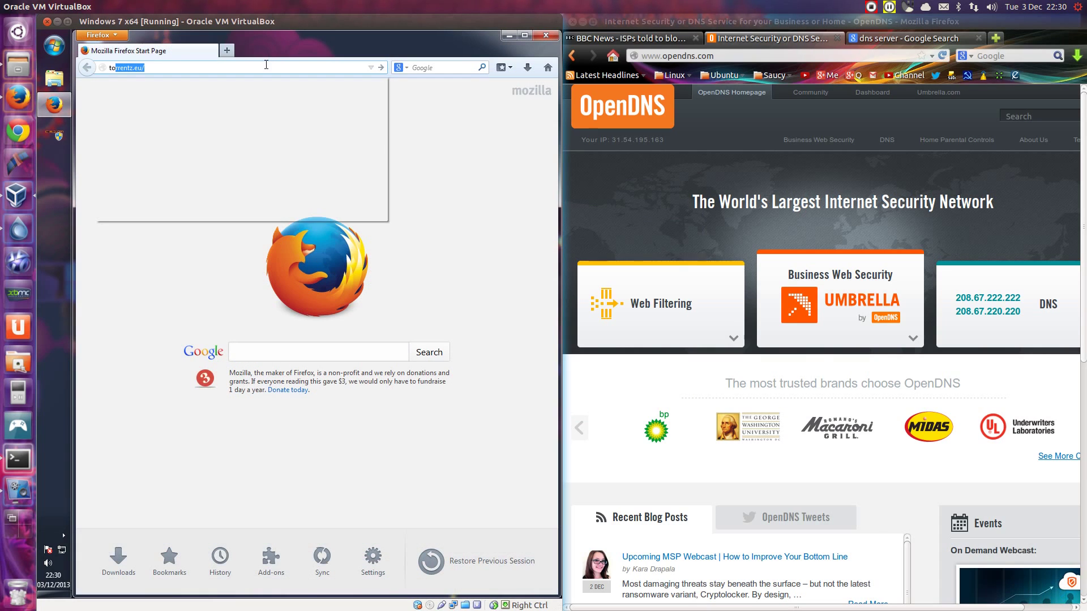
text(torrentz.eu)
key(Return)
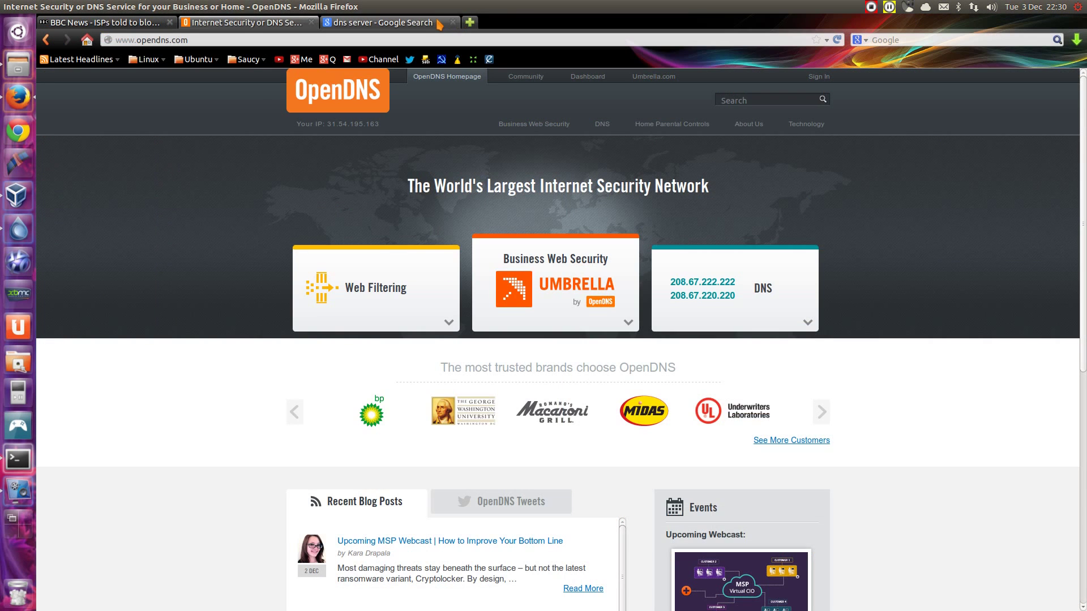
Step: Load 1337x.org through the unblocksit.es proxy, then open the Add-ons Manager extensions list
click(439, 23)
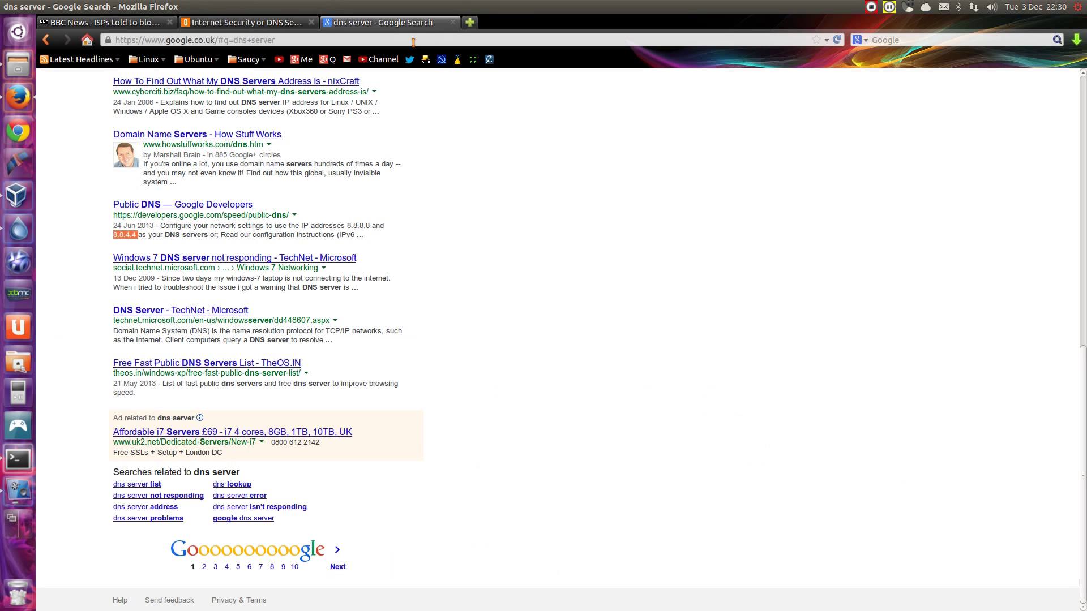
click(413, 42)
drag(352, 40, 120, 40)
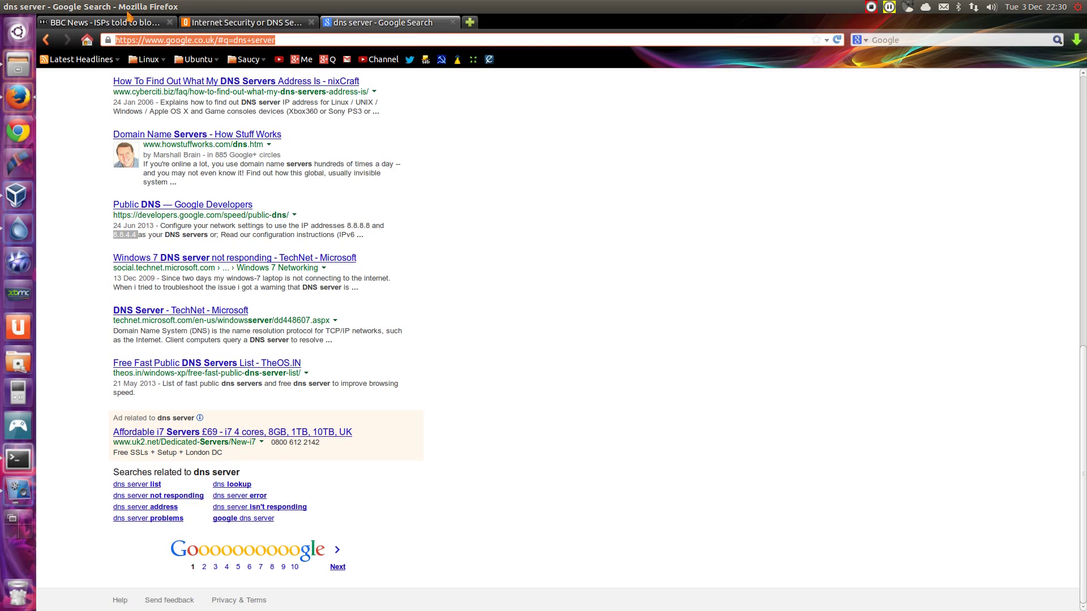
mouse_move(143, 13)
text(1337x.org/)
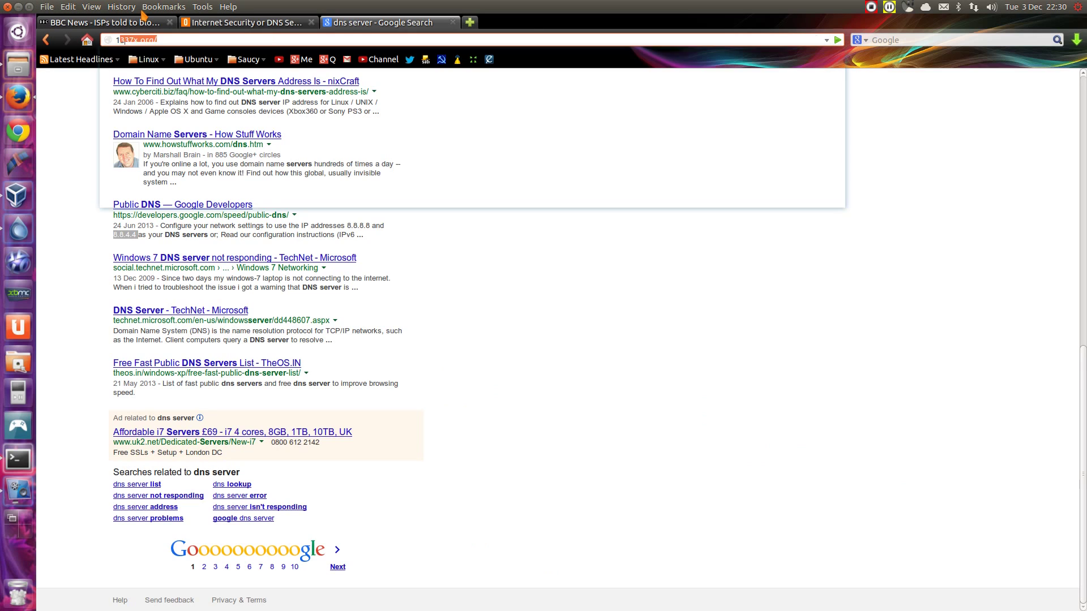
key(Down)
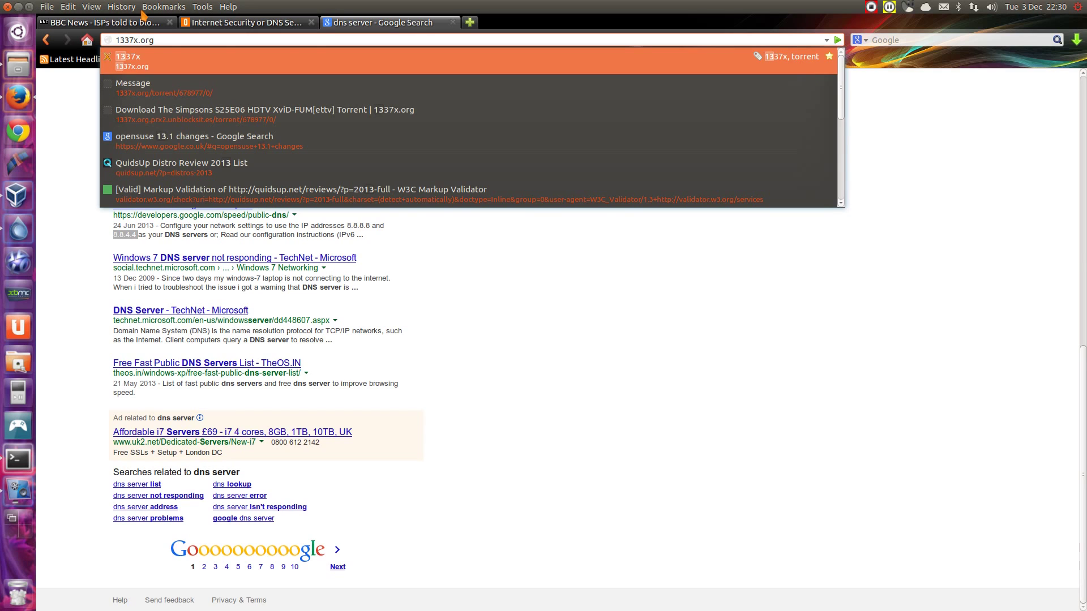
key(Return)
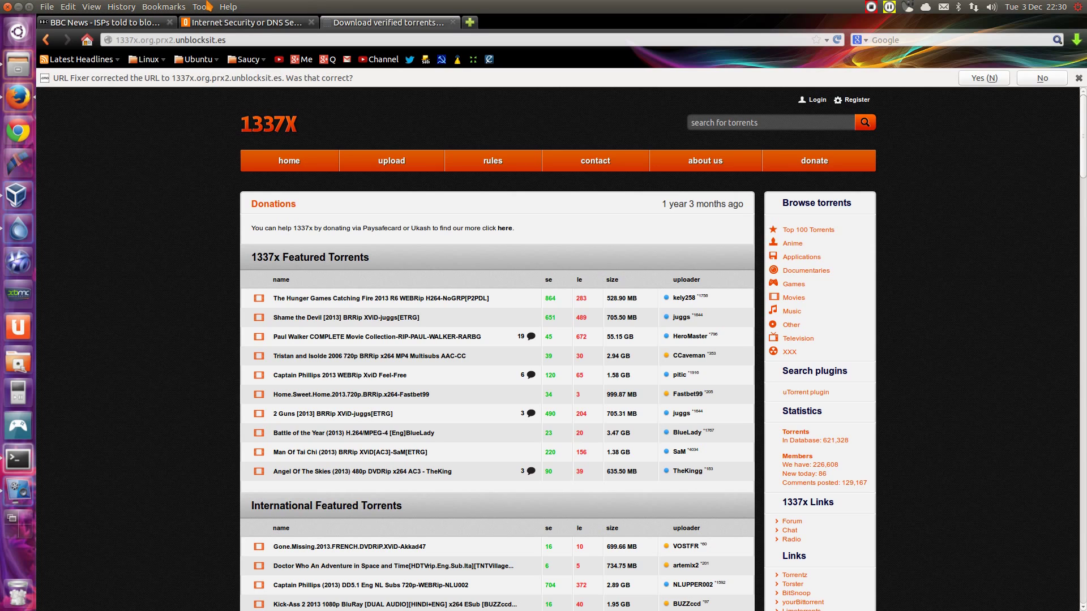
click(206, 6)
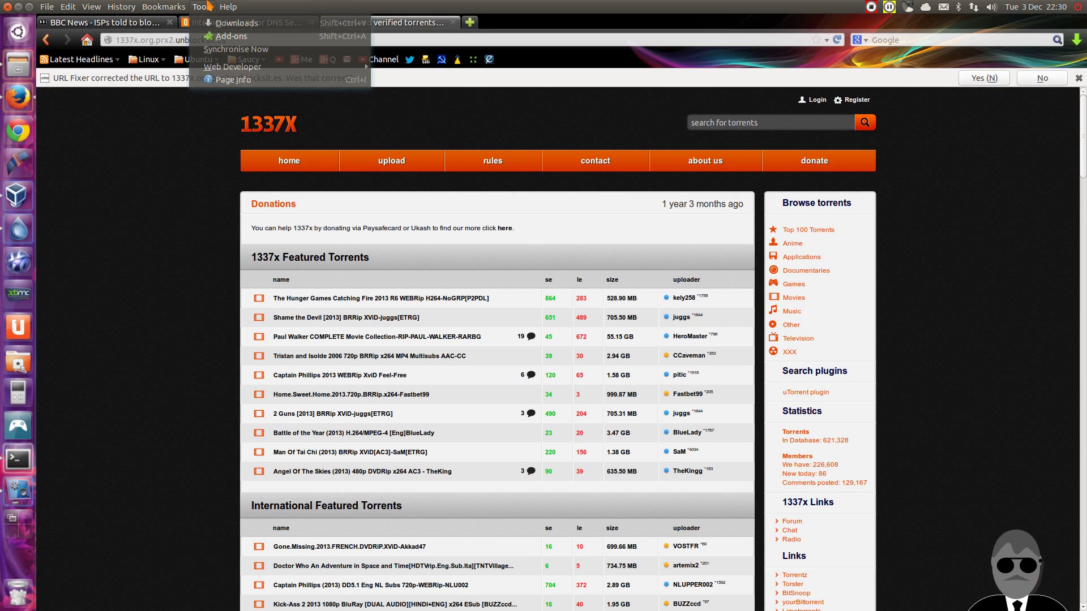
click(232, 36)
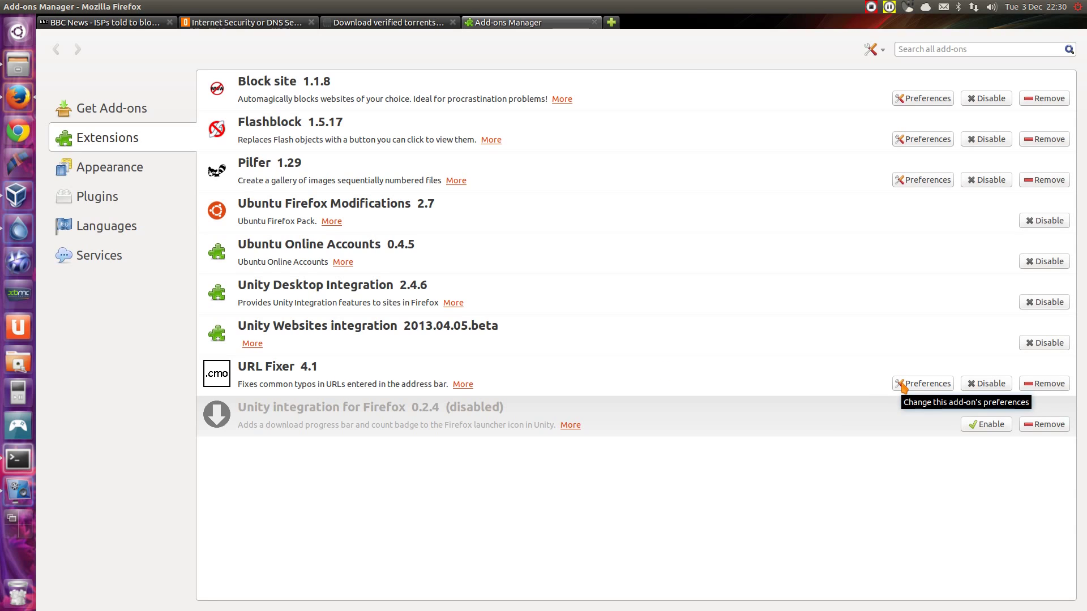
Step: Show URL Fixer's Find & Replace rules, glance at the 1337x and BBC tabs, and return to Add-ons
click(905, 384)
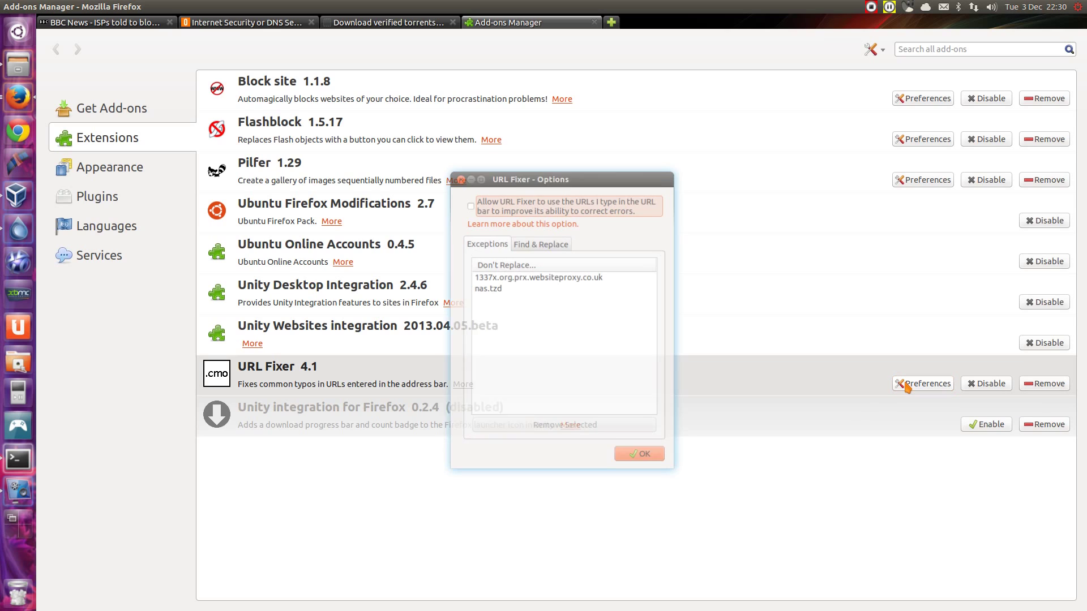
click(517, 243)
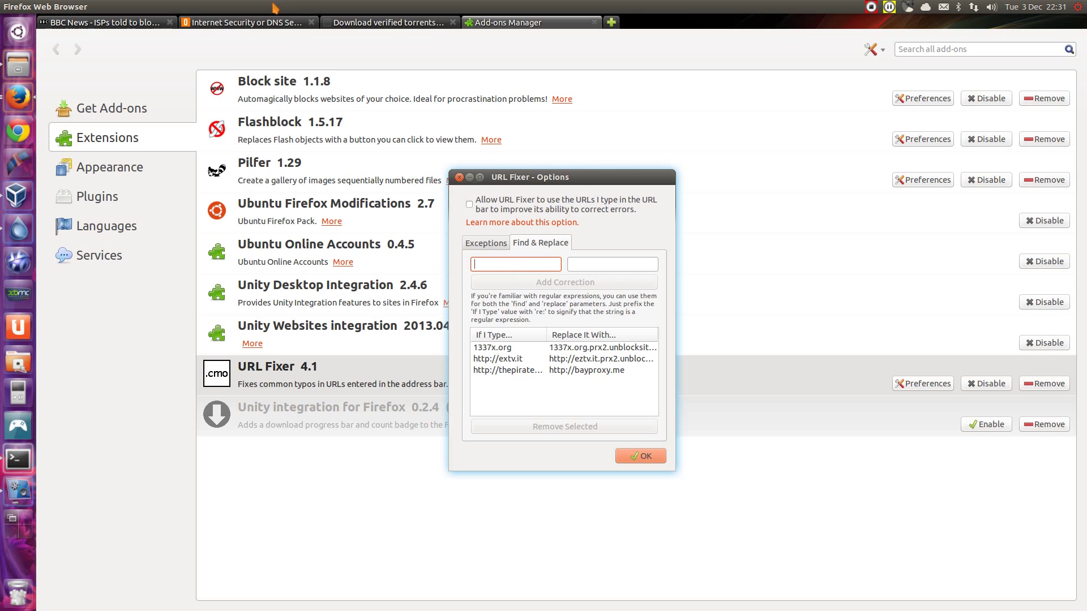
click(384, 26)
click(102, 23)
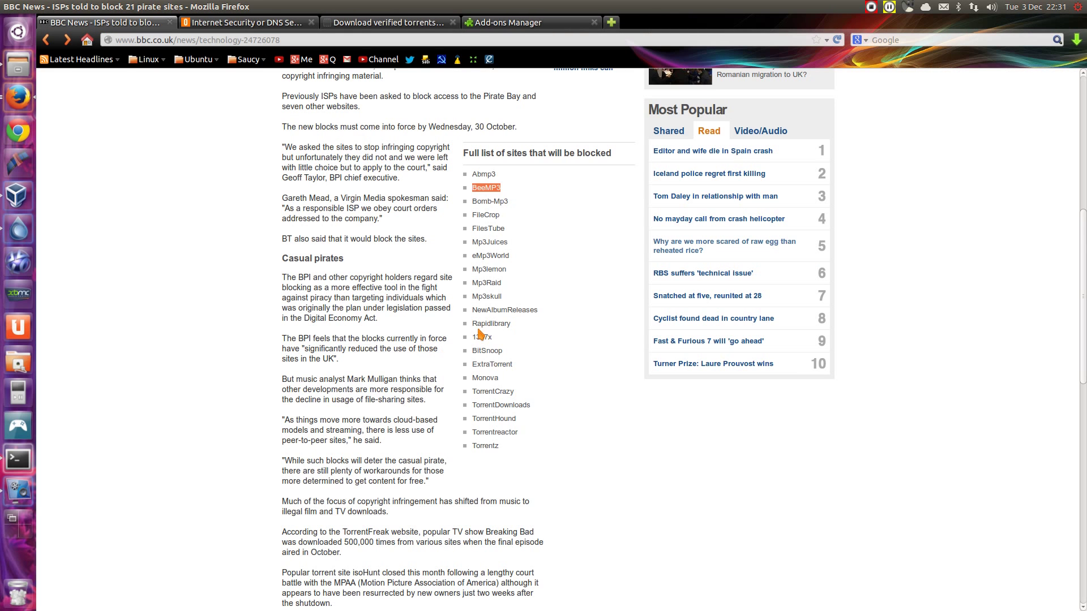
right_click(492, 192)
click(427, 26)
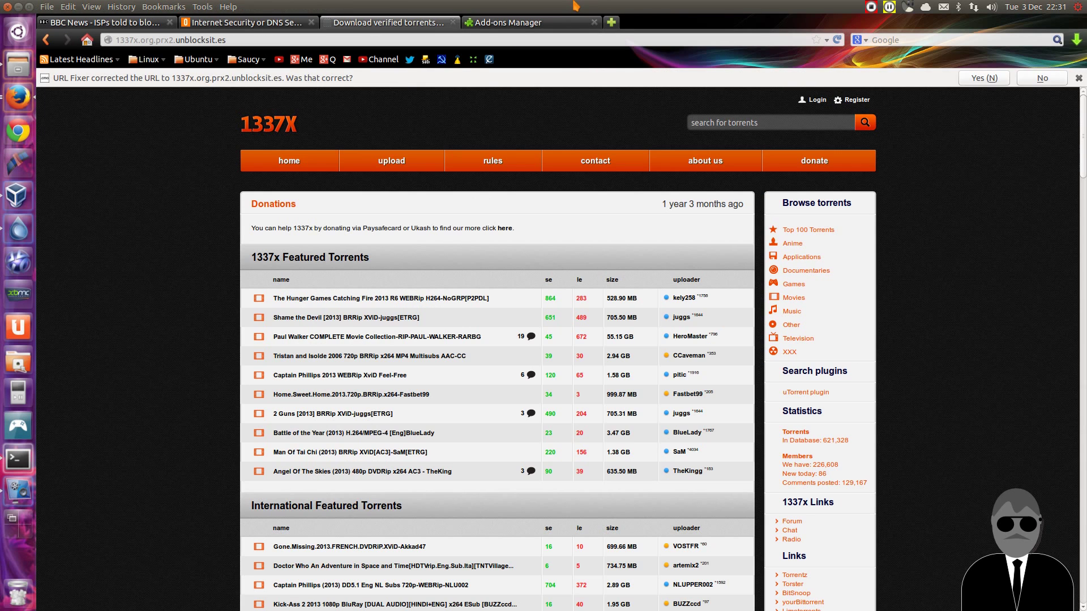
key(ctrl+Tab)
Step: Snap Add-ons right, search Google for 'BeeMP3 proxy' in a new window, and open the unblocksit.es result
key(ctrl+super+Right)
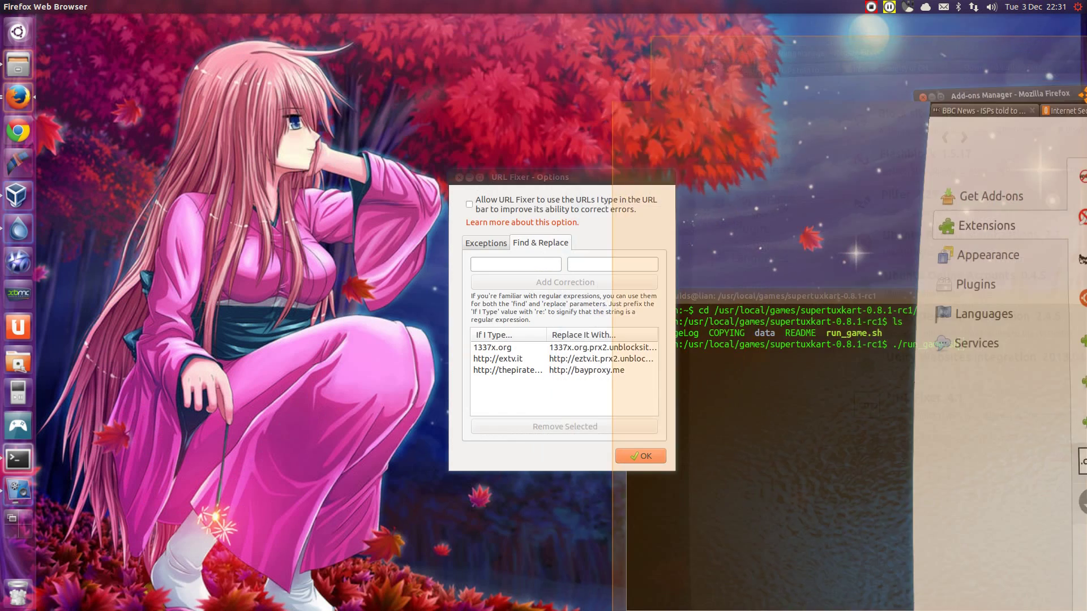
key(ctrl+n)
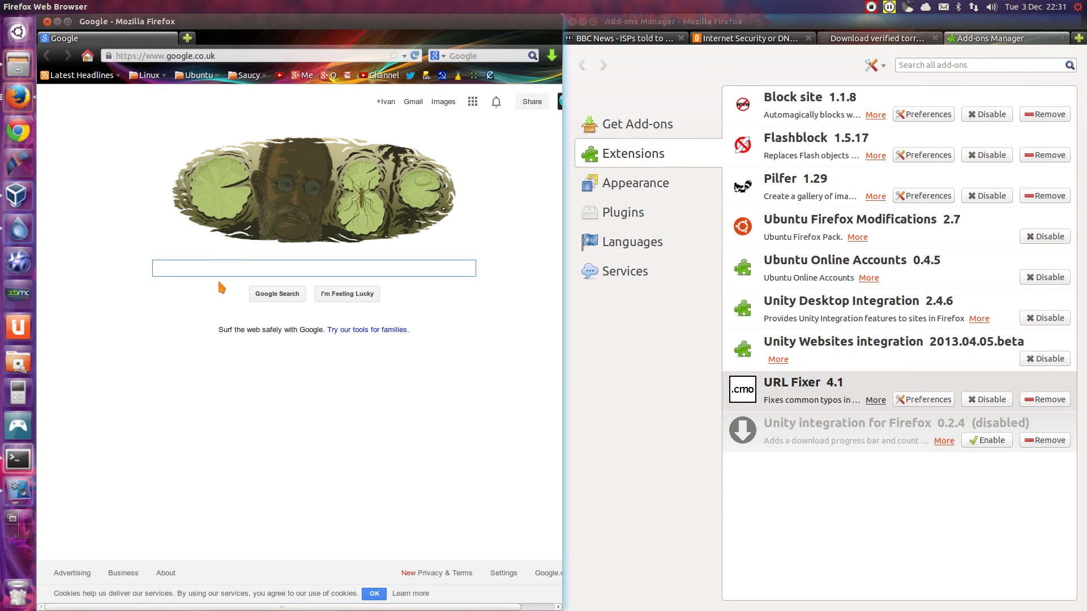
text(BeeMP3 proxy)
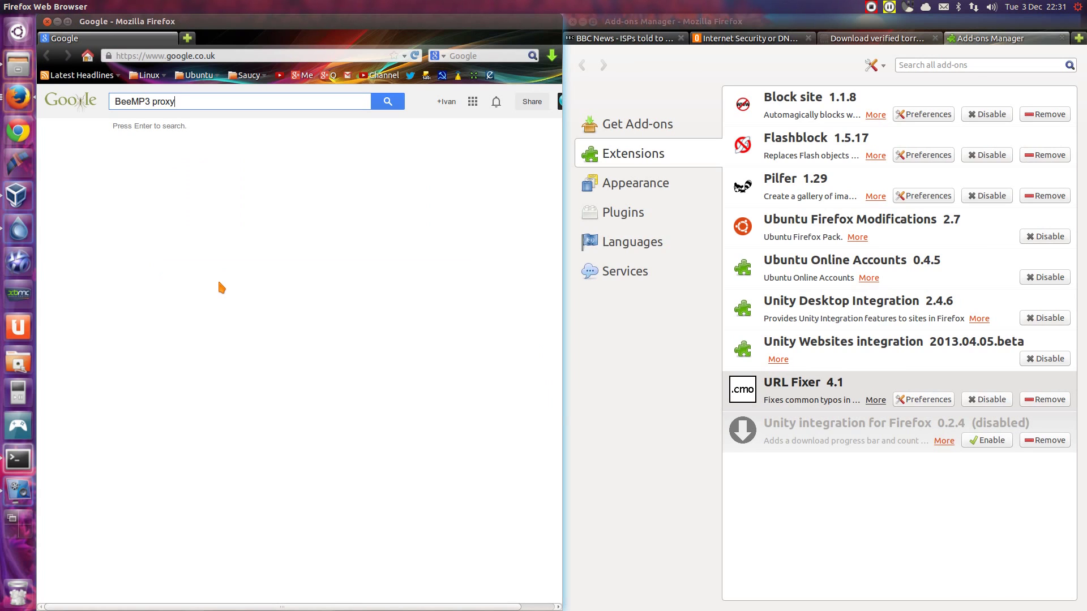
key(Return)
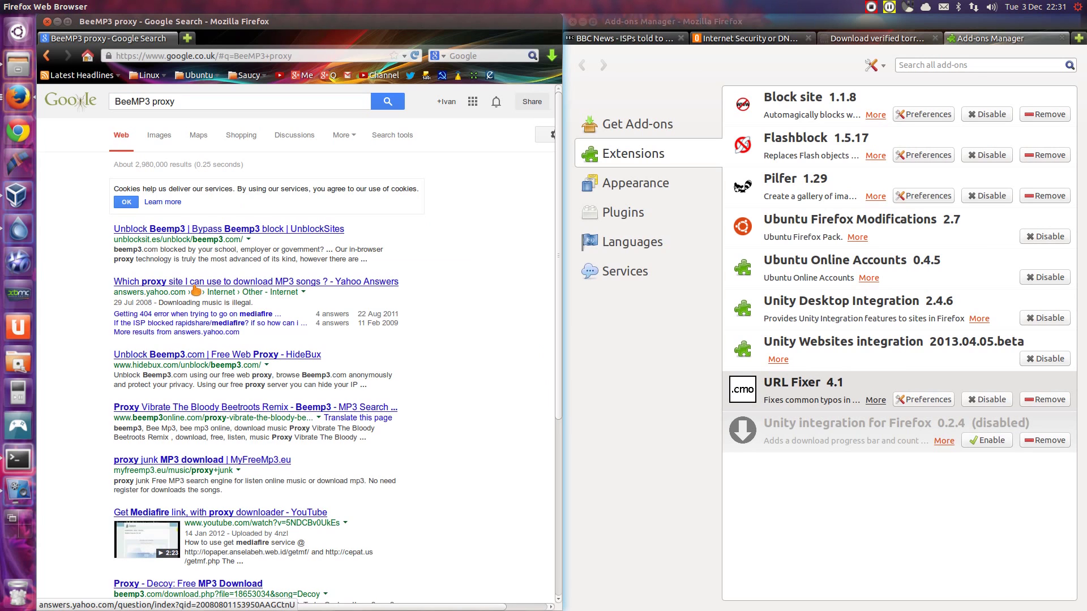
click(211, 229)
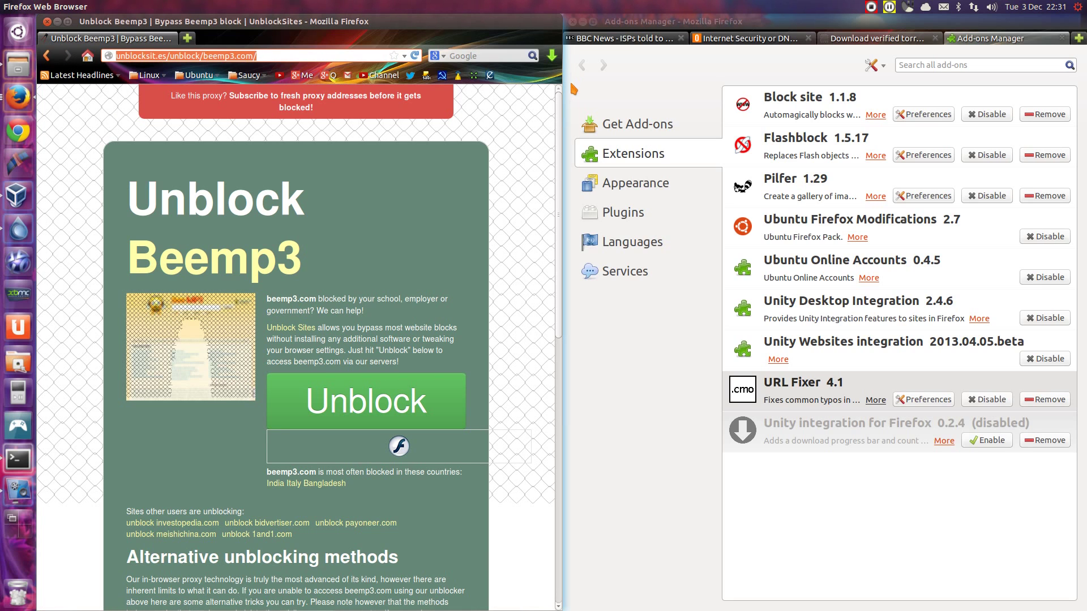
click(925, 400)
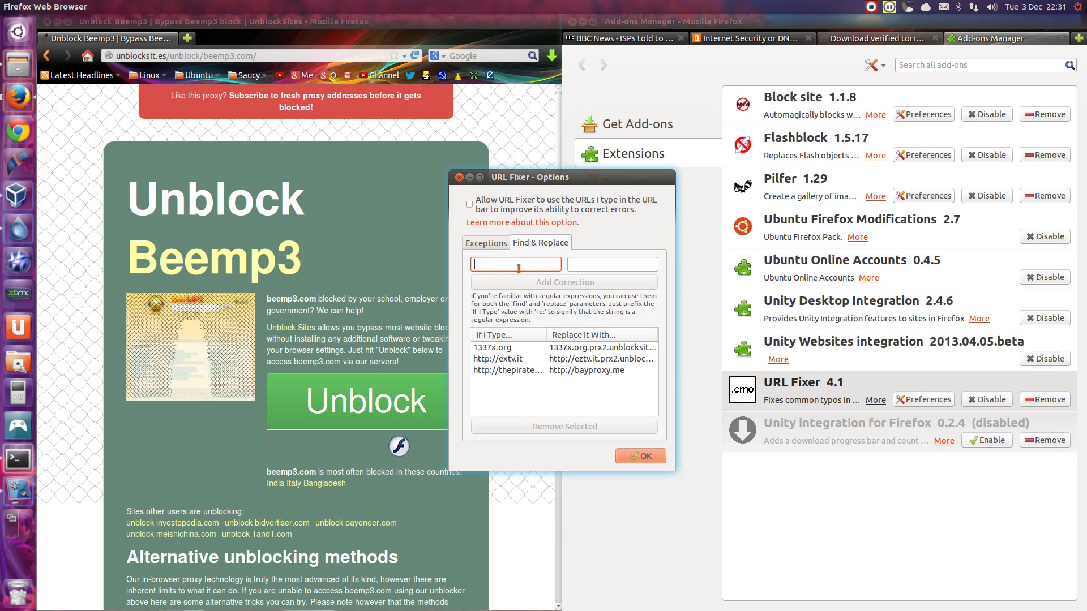
Step: Add a URL Fixer rule replacing beemp3.com with the unblocksit.es/unblock/beemp3.com proxy address
text(beemp3.com)
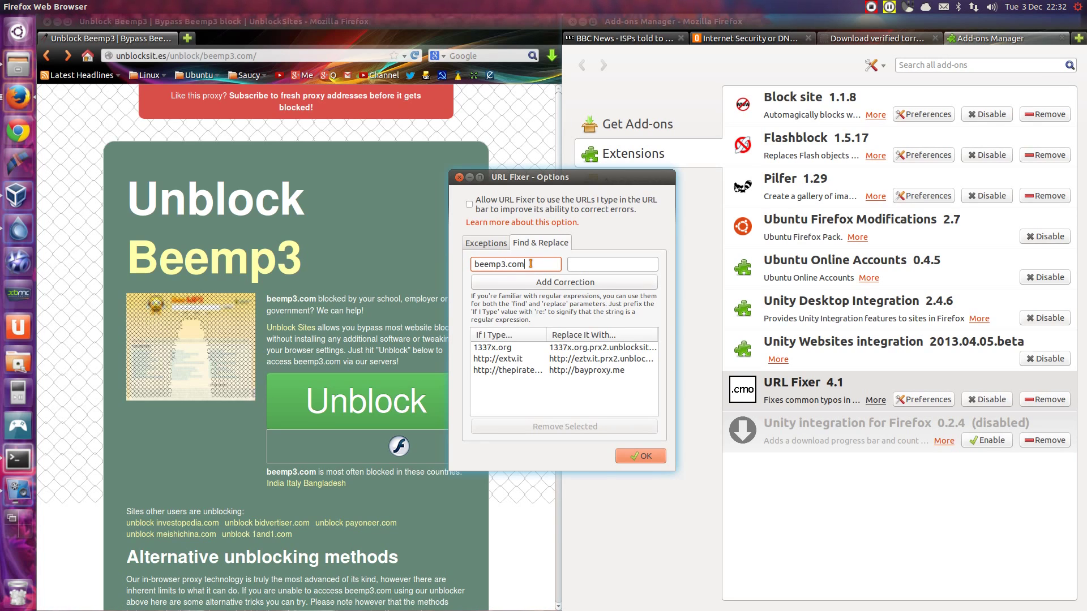
key(Tab)
text(http://unblocksit.es/unblock/beemp3.com/)
key(Right)
key(Right)
key(Right)
key(Right)
key(Right)
key(Right)
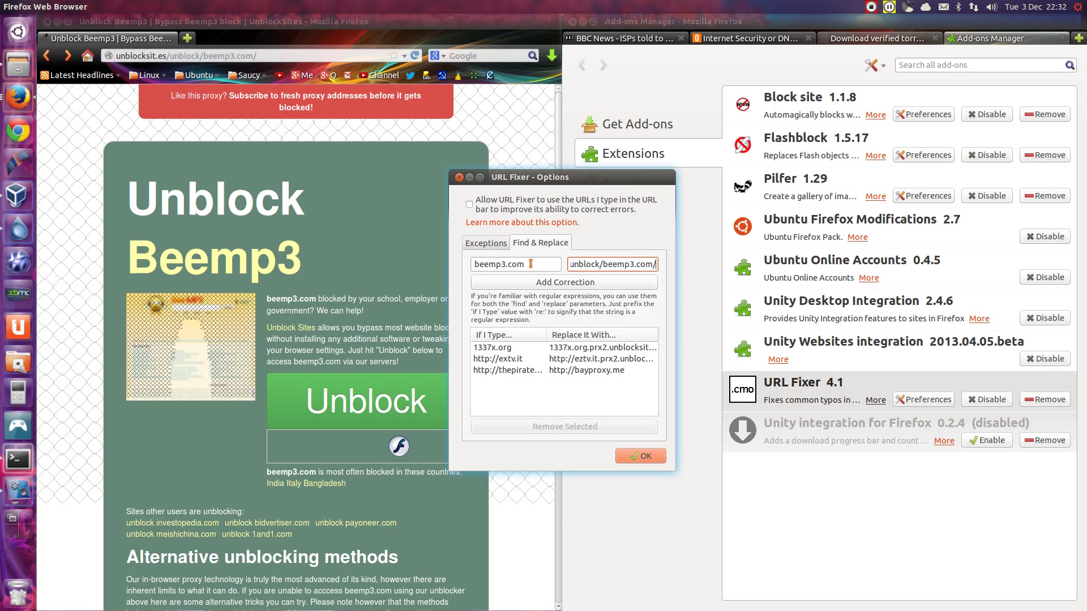
key(BackSpace)
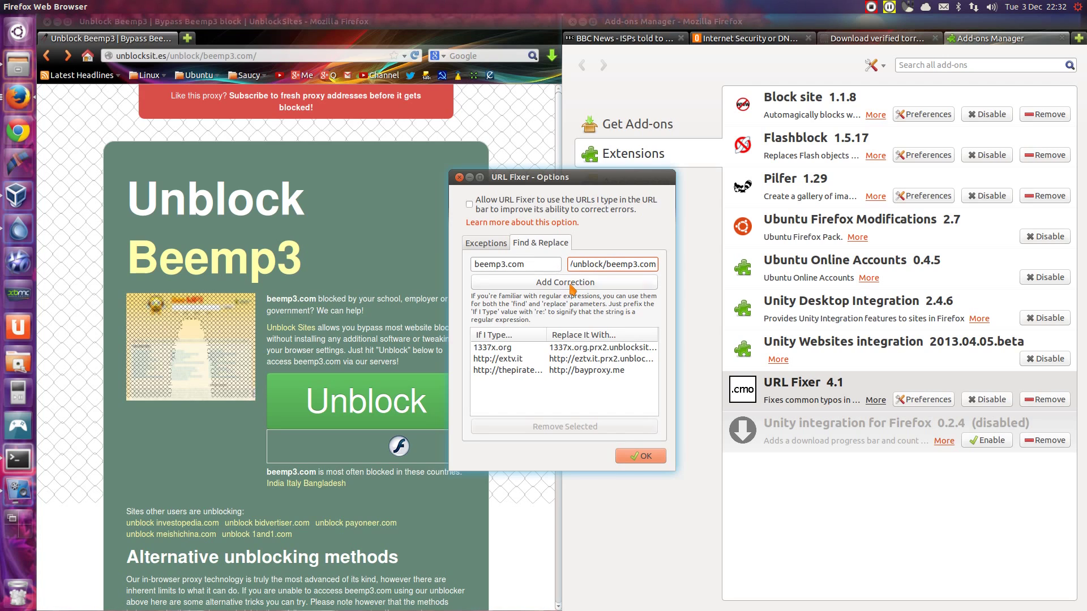
click(572, 285)
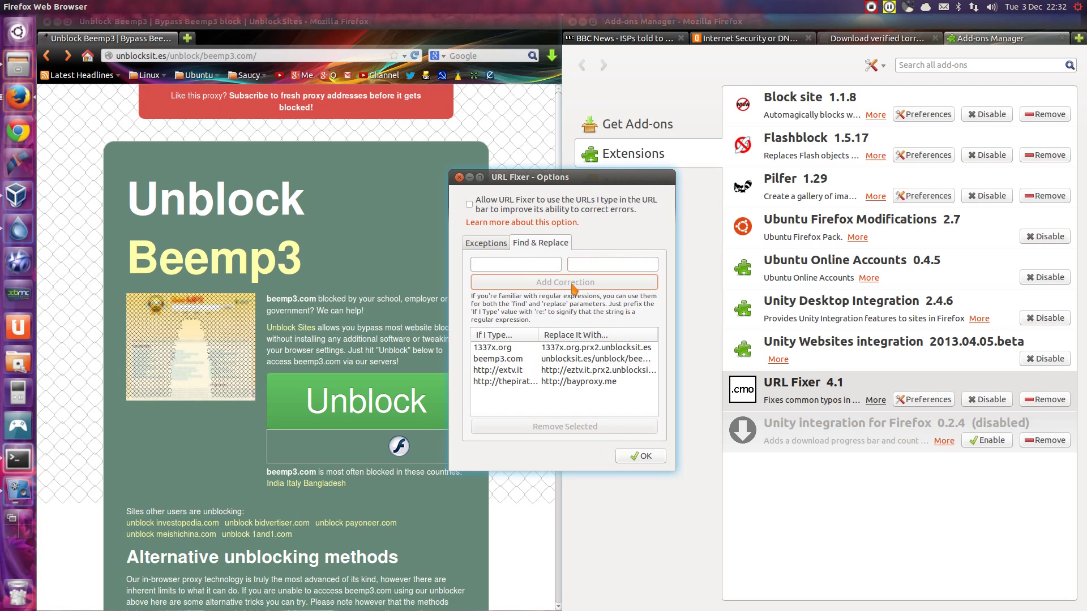
click(645, 456)
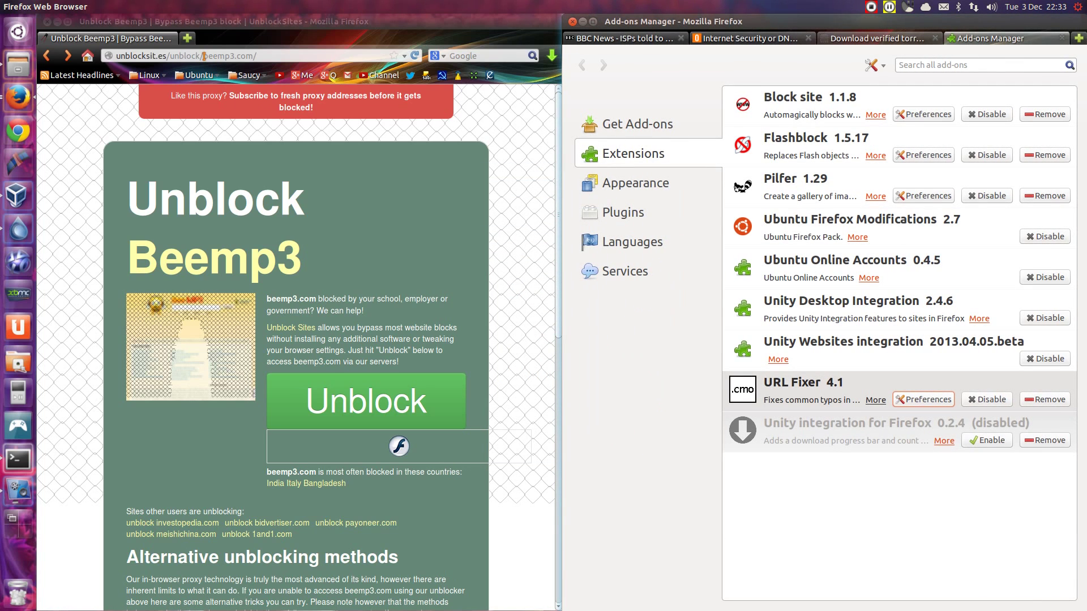
Step: Strip the proxy prefix to leave beemp3.com/ in the address bar and load it to test the redirect
drag(205, 56, 116, 55)
key(BackSpace)
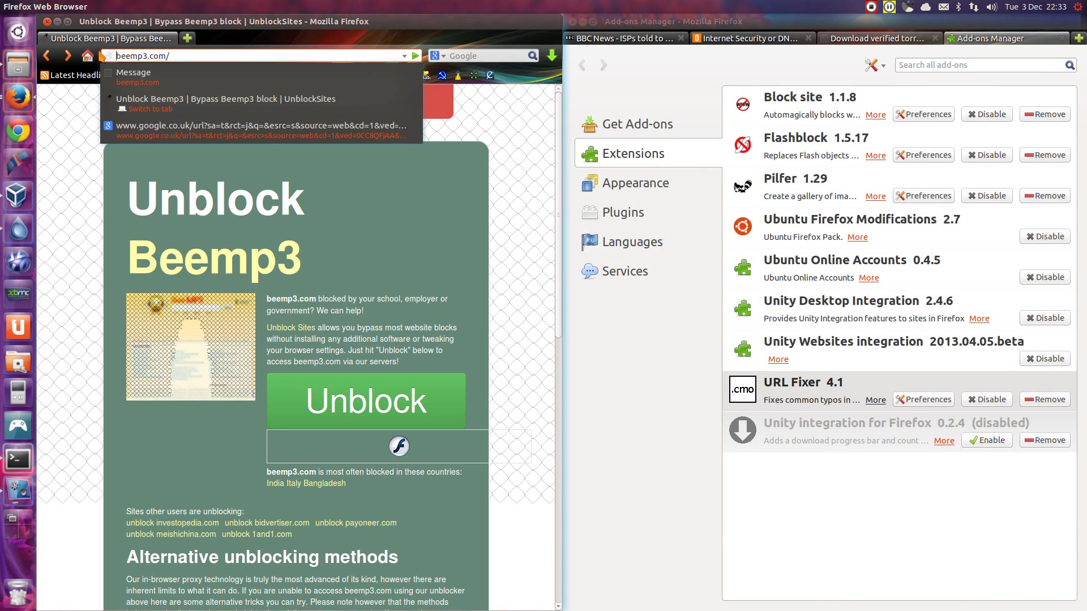
key(Return)
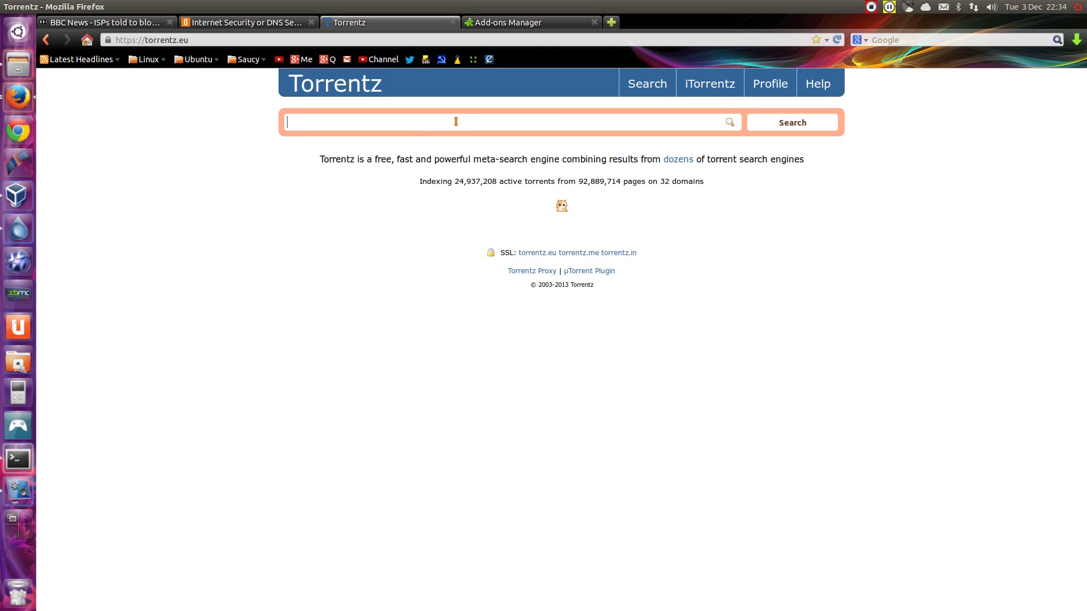
Step: Search Torrentz for 'simpsons' and open the The.Simpsons.S25E05.HDTV.x264-LOL.mp4 listing
text(simpsons)
key(Return)
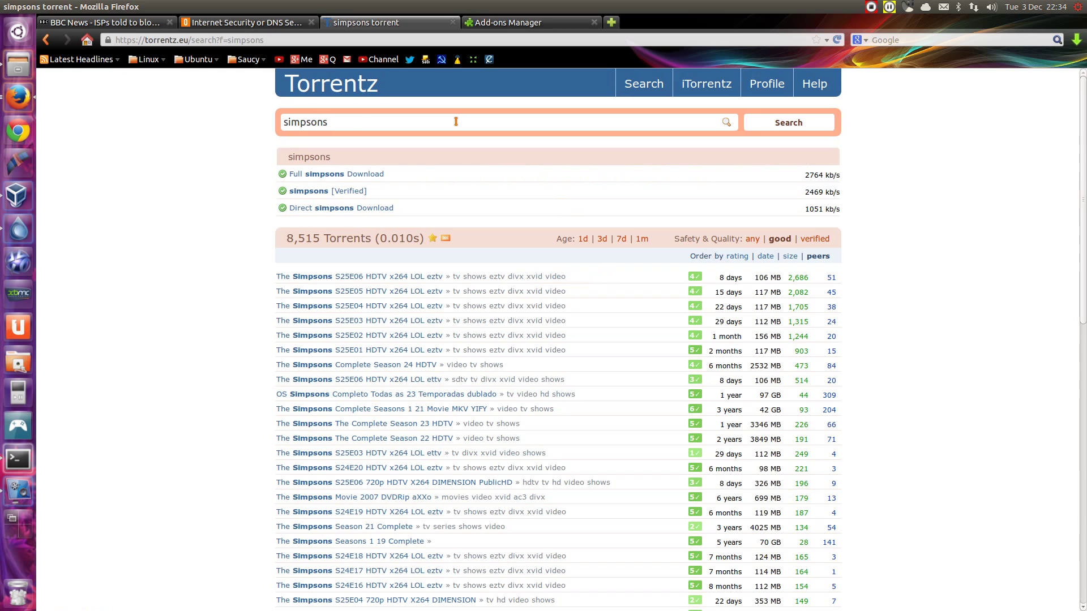
click(312, 293)
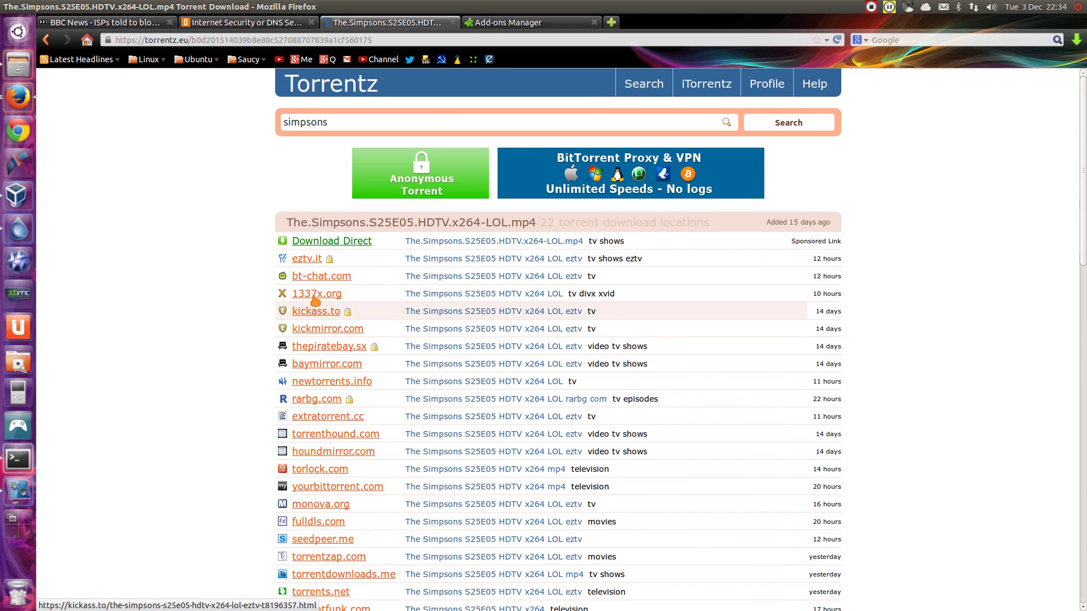